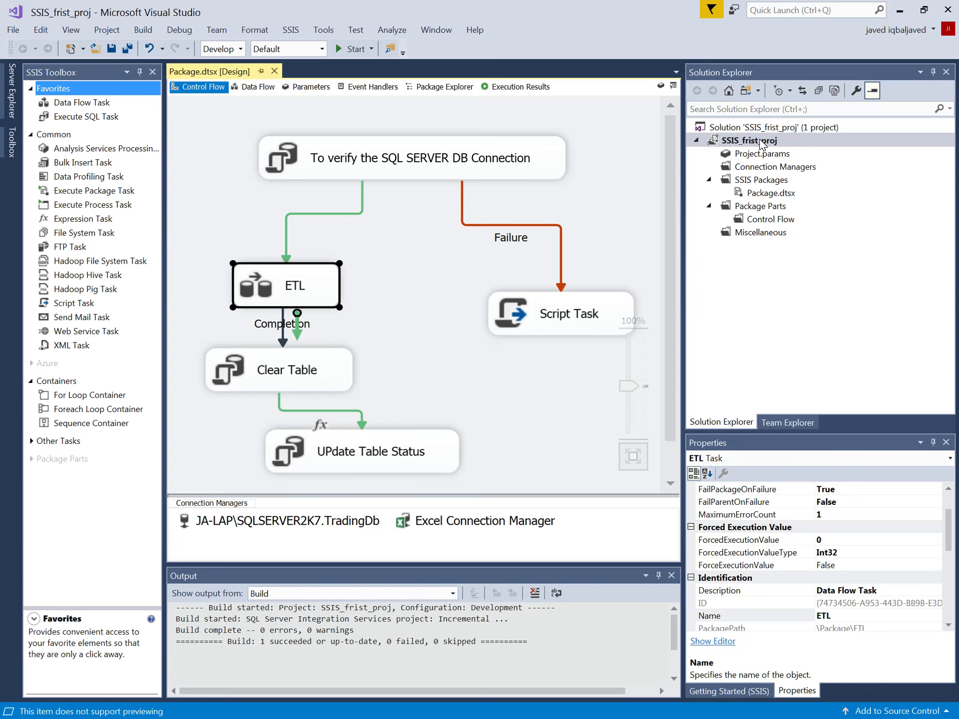
- Build the SSIS_frist_proj project
click(761, 145)
right_click(760, 144)
click(634, 168)
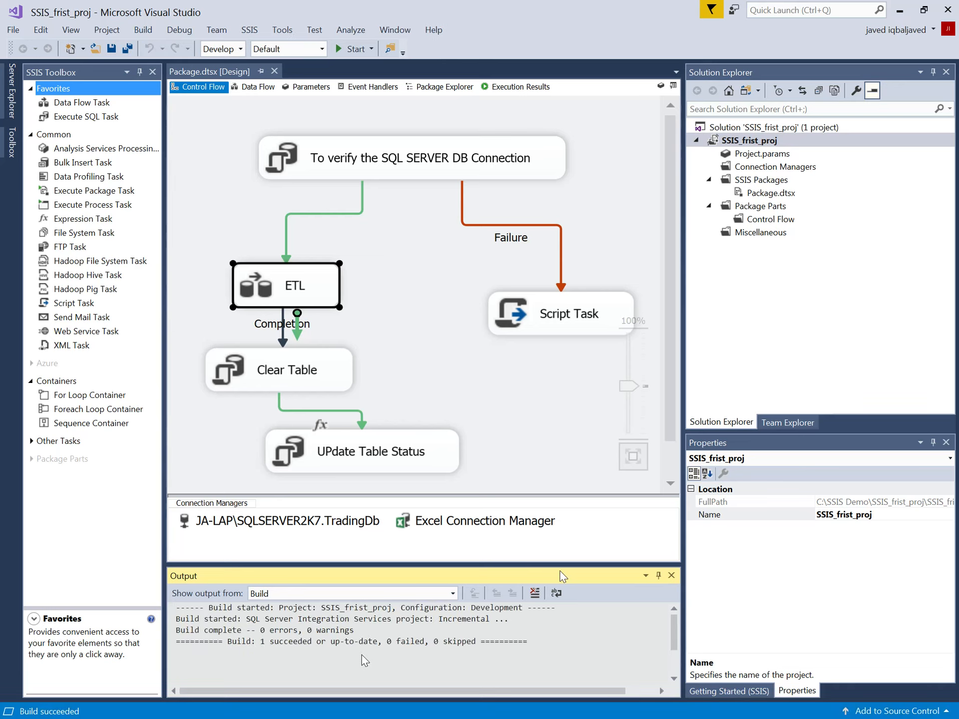
- Review the deployment target server version in the SSIS_frist_proj project properties and close them
right_click(746, 140)
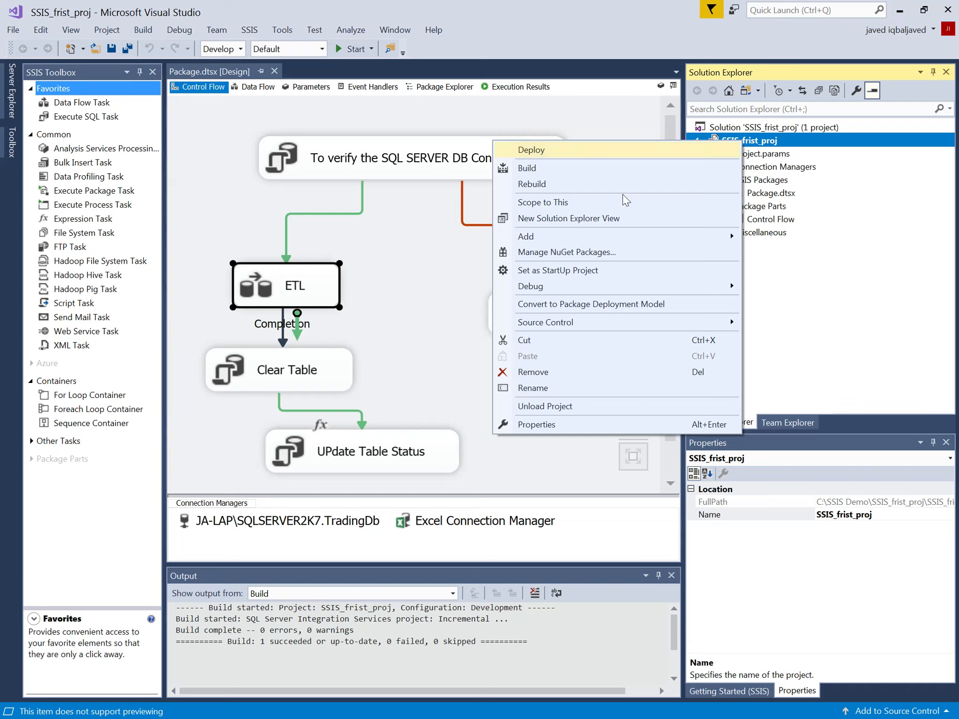
click(554, 424)
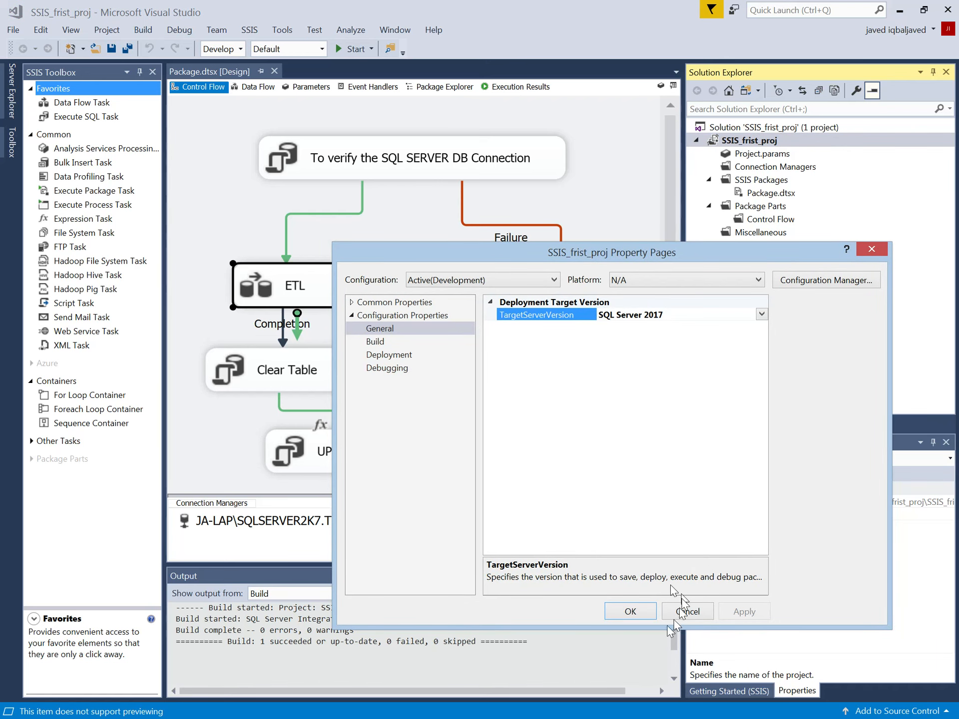
click(634, 615)
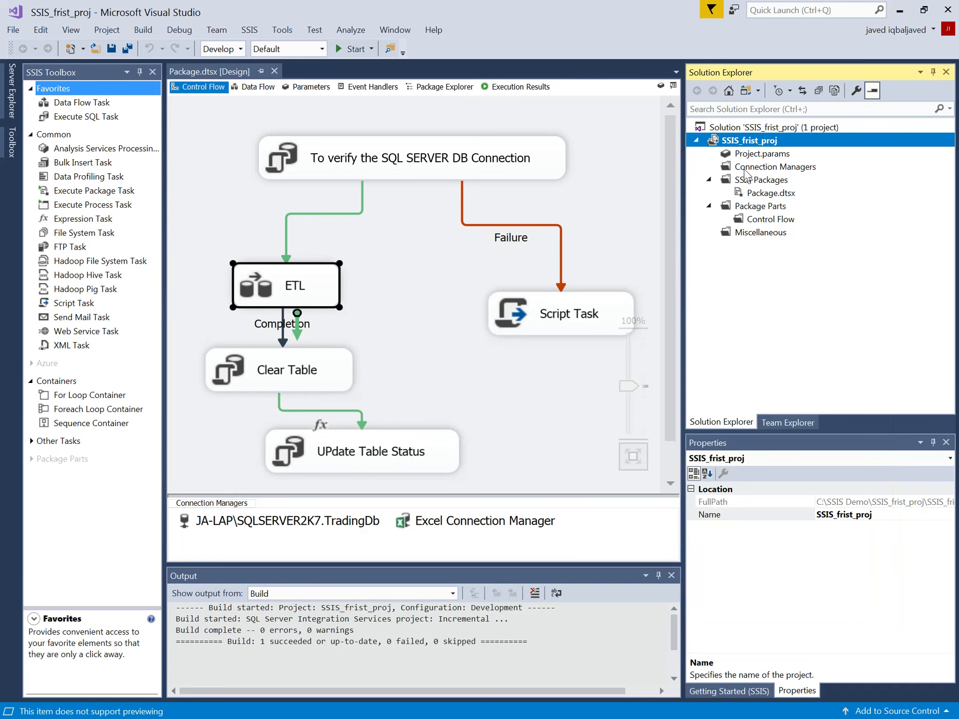
- Start deploying SSIS_frist_proj and connect to the destination server JA-LAP\SQLSERVER2K7 with Windows Authentication
right_click(756, 144)
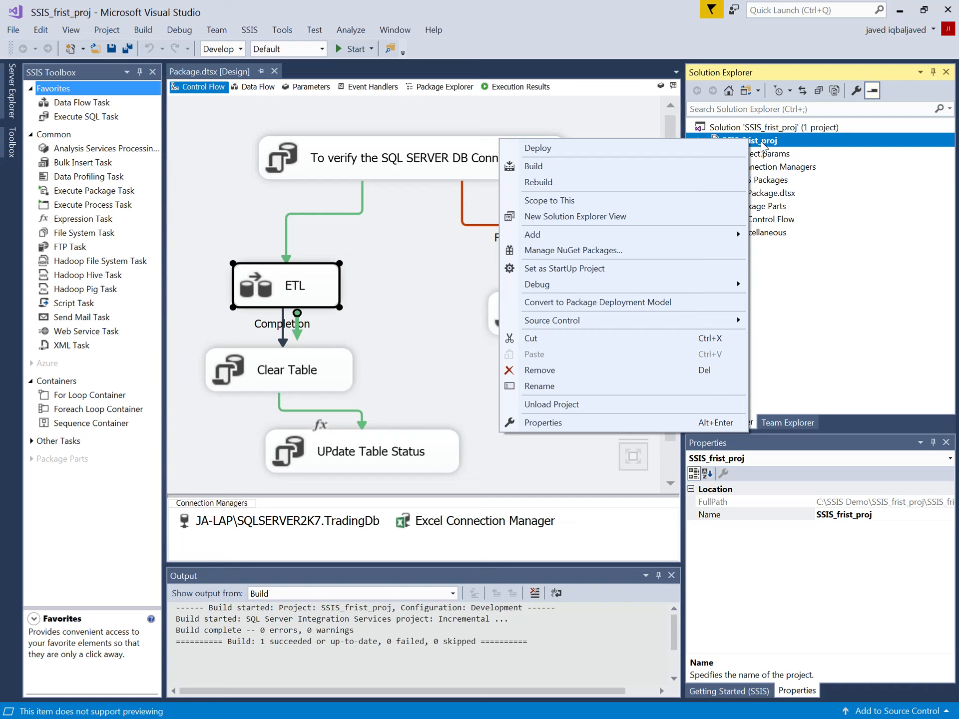
click(551, 148)
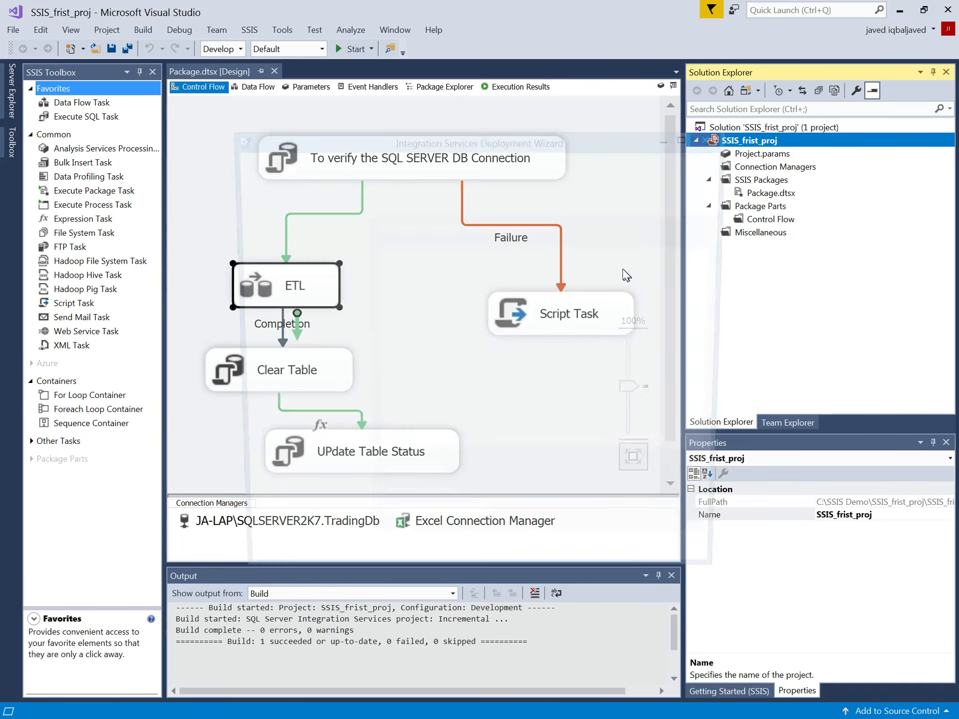
click(582, 571)
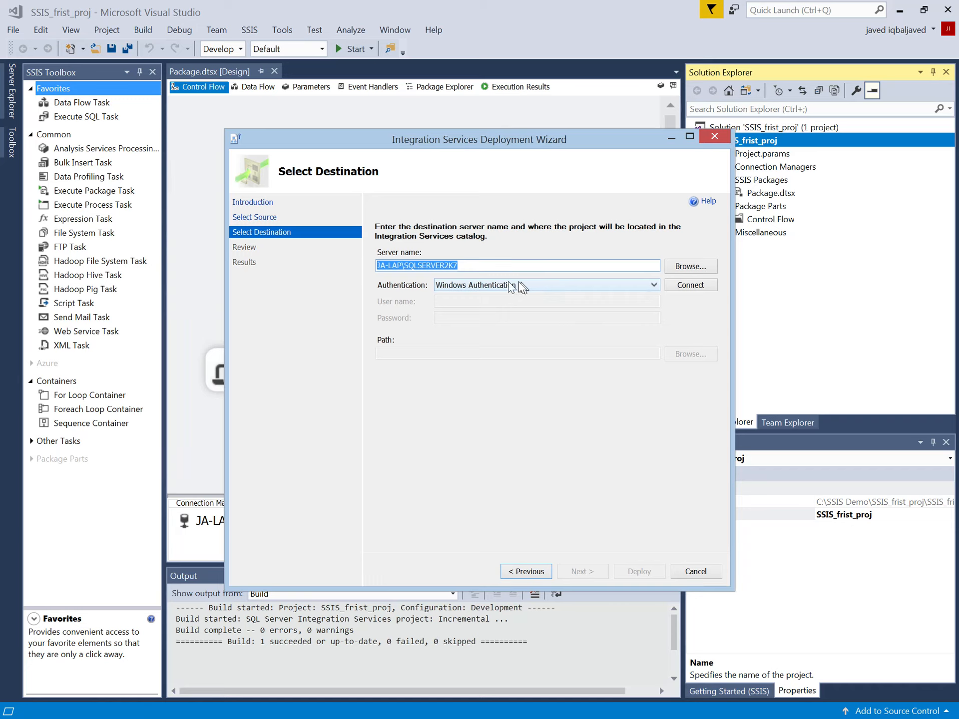
click(685, 285)
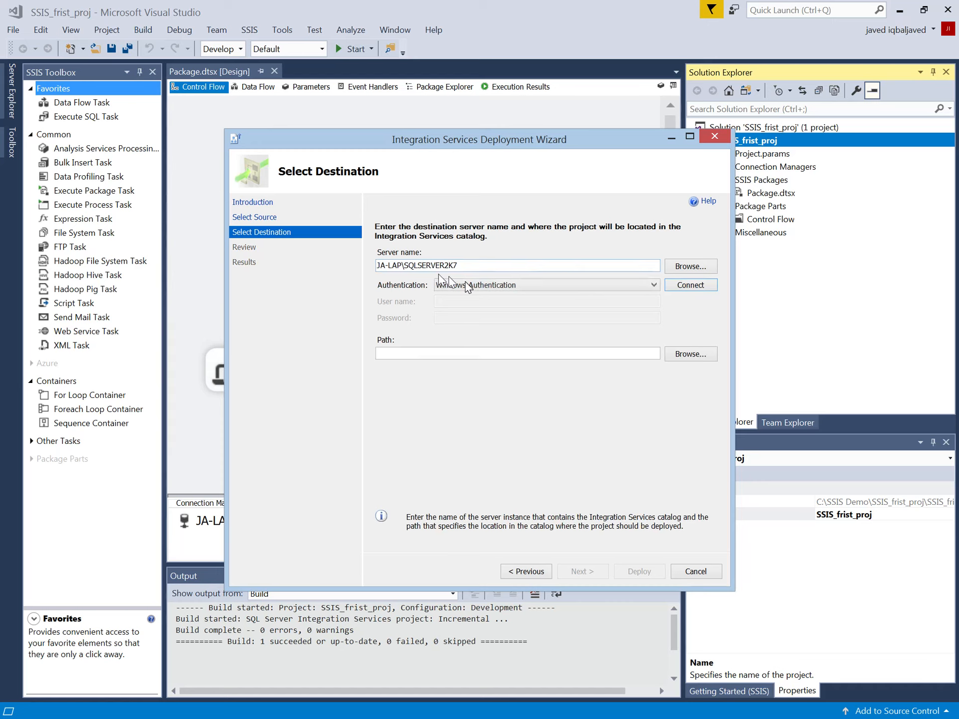
- Set the deployment path to the Demo_proj_deployment folder under SSISDB
click(690, 355)
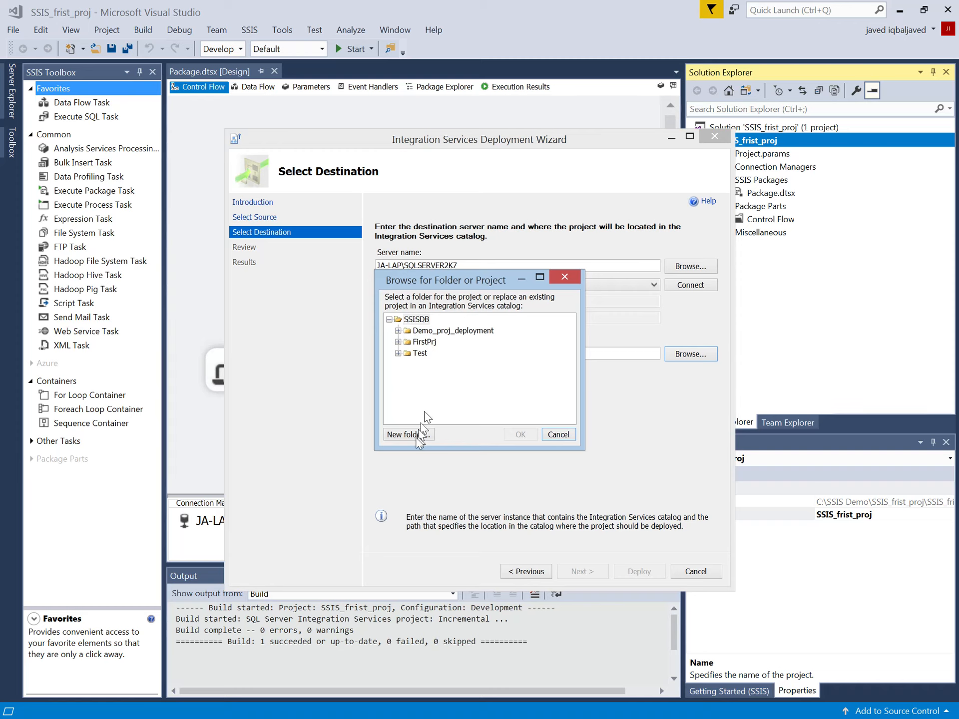
click(425, 331)
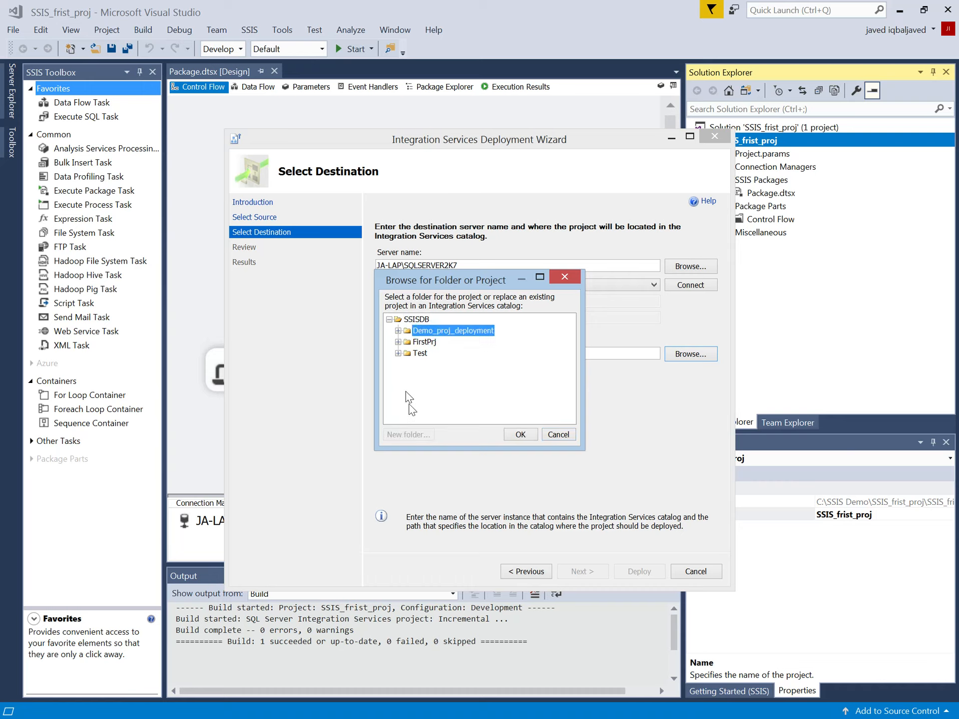
click(410, 320)
click(427, 332)
click(396, 331)
drag(482, 276, 474, 207)
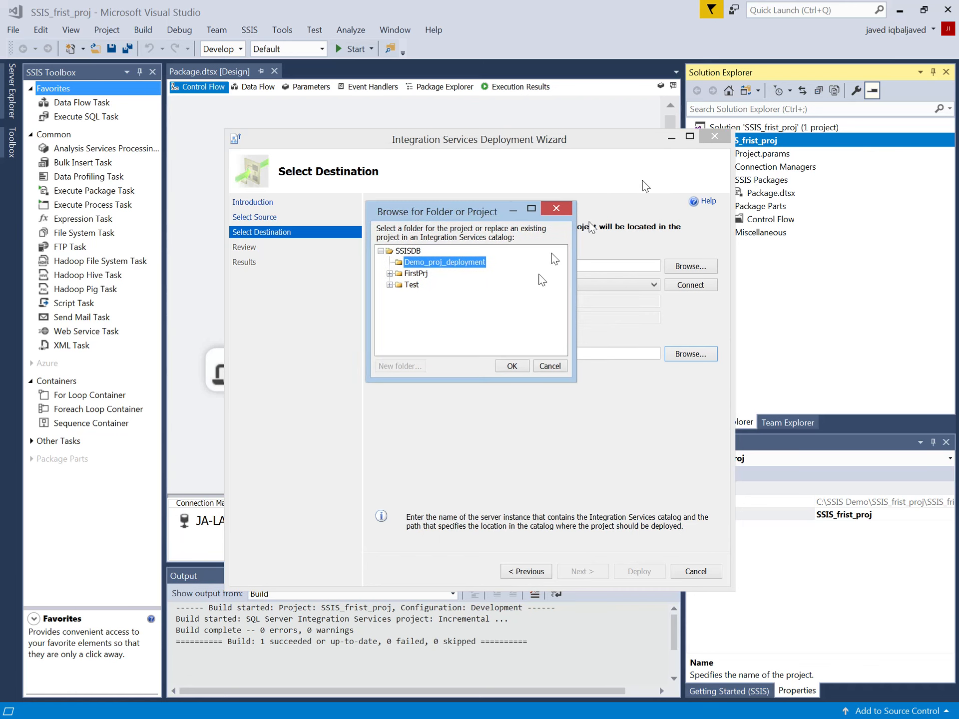
click(512, 367)
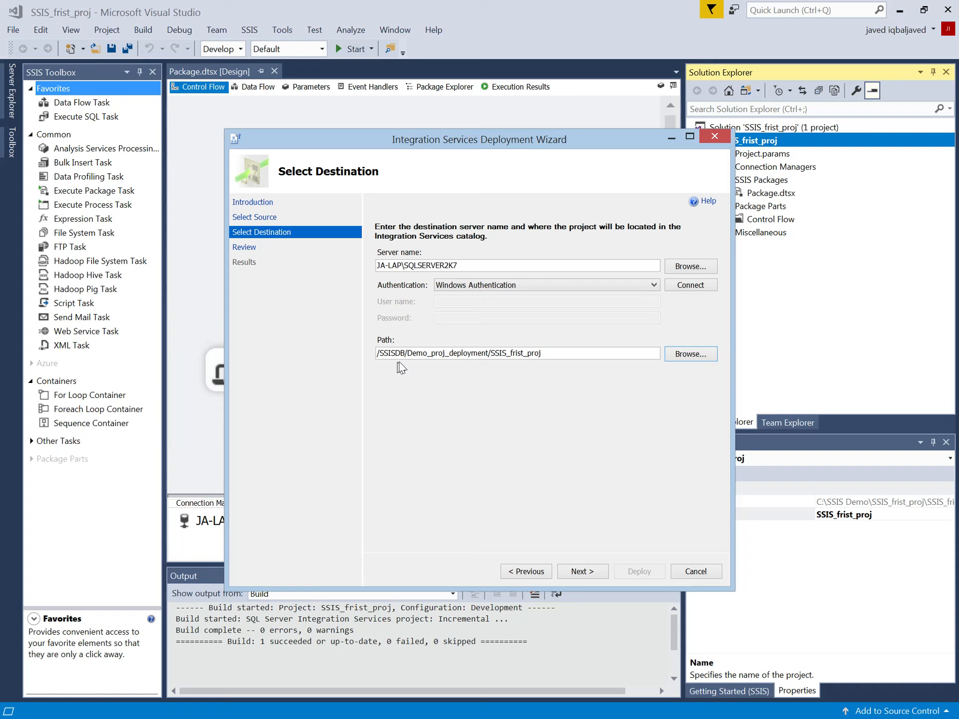
- Review the deployment summary, deploy the project to the catalog and close the wizard
click(579, 572)
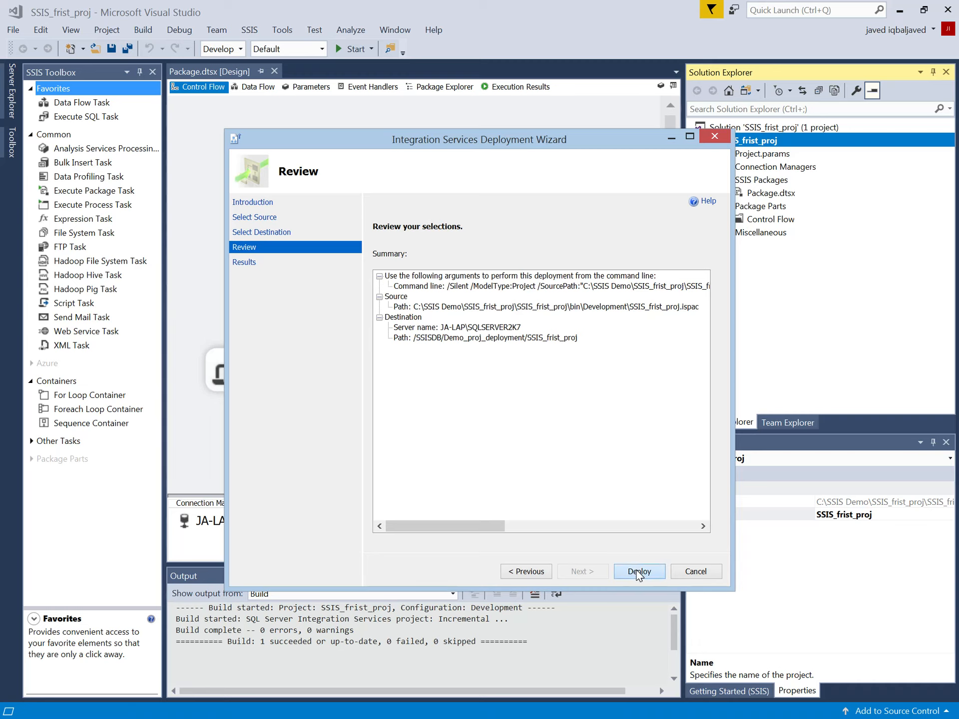
click(636, 571)
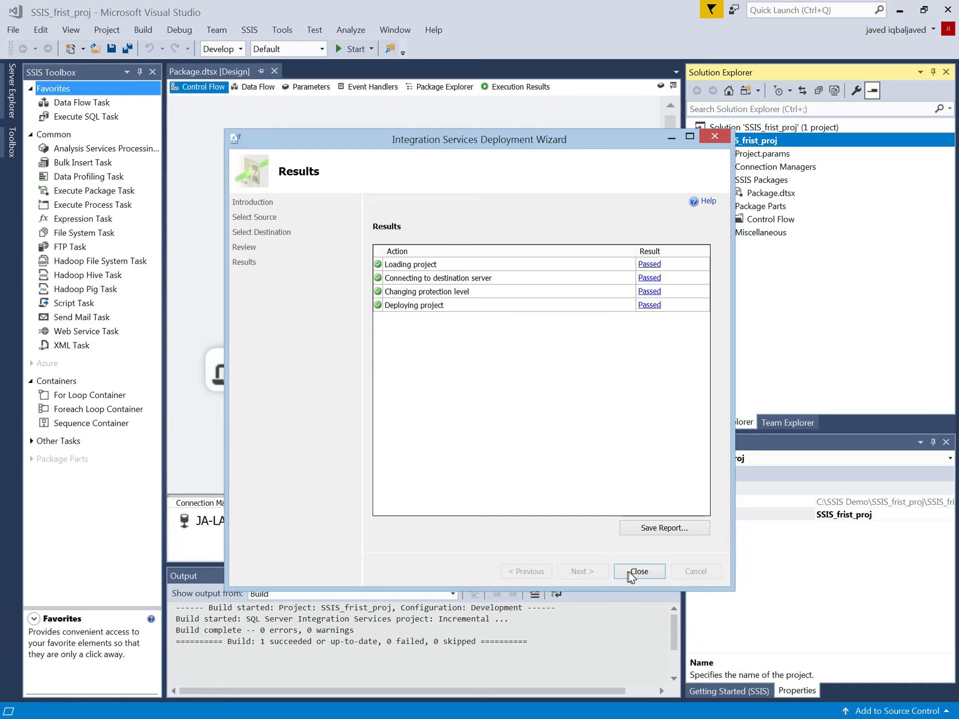
click(635, 571)
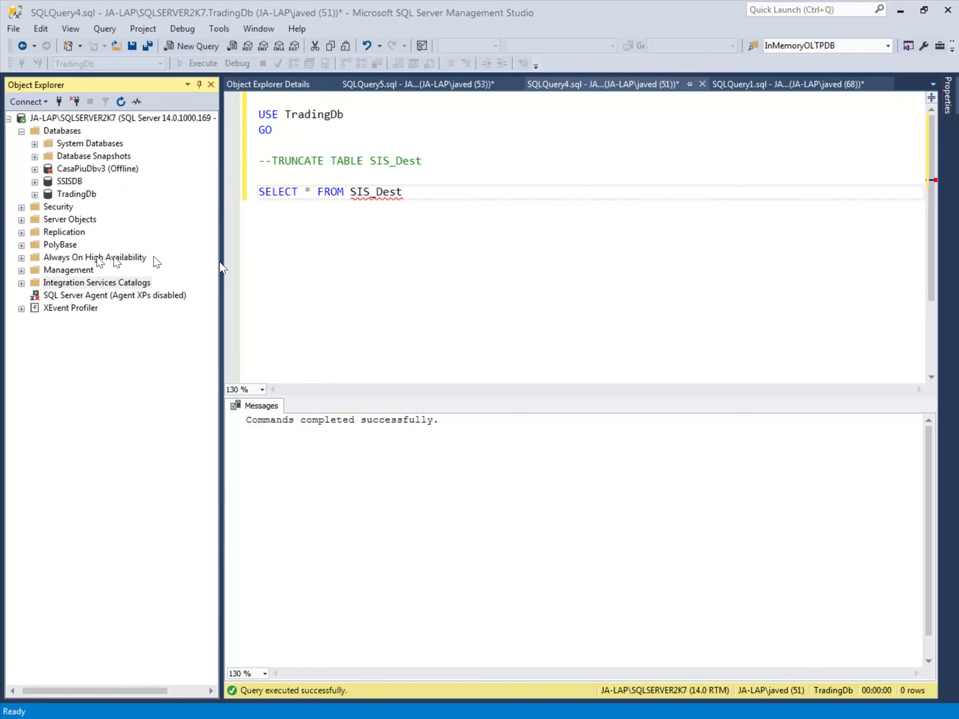
- Switch to SQL Server Management Studio and locate Package.dtsx in the Integration Services catalog under SSISDB, Demo_proj_deployment, SSIS_frist_proj
click(145, 283)
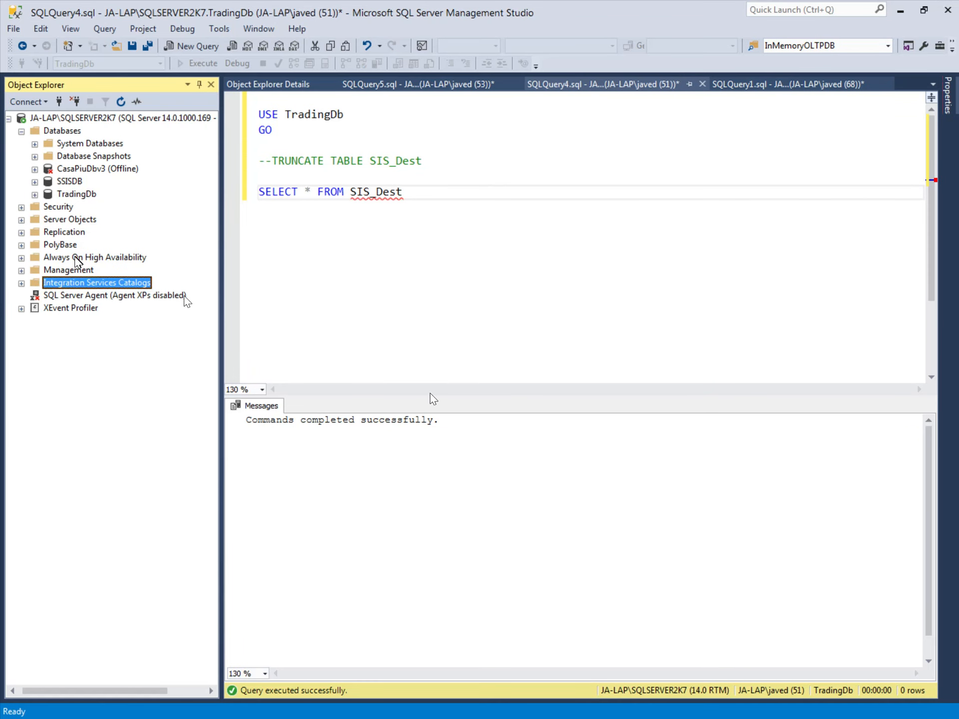
click(21, 283)
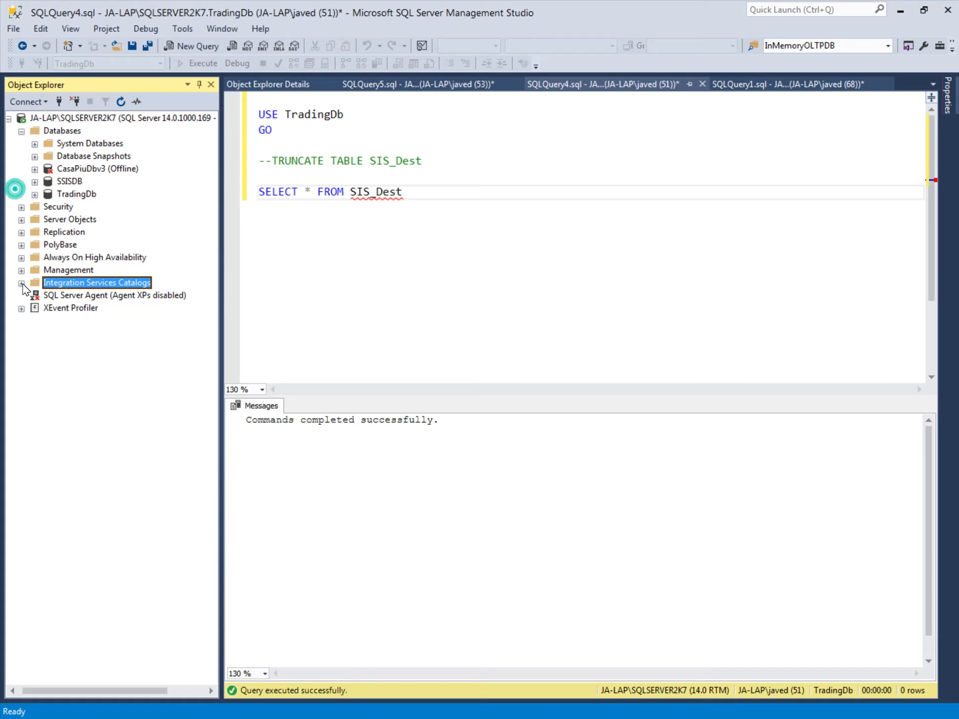
click(35, 295)
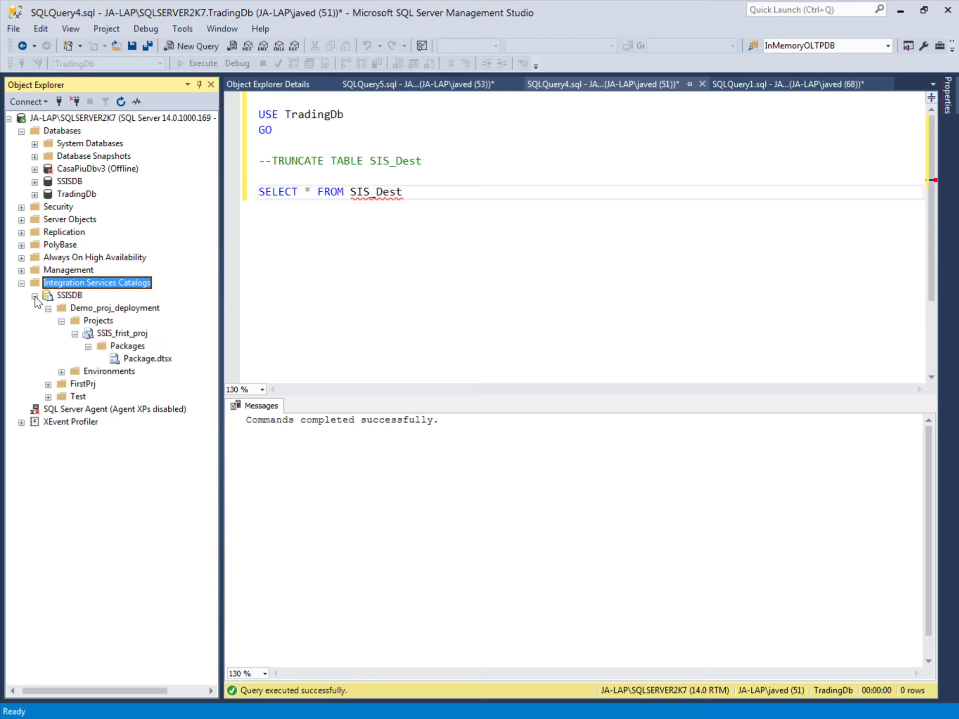
click(48, 309)
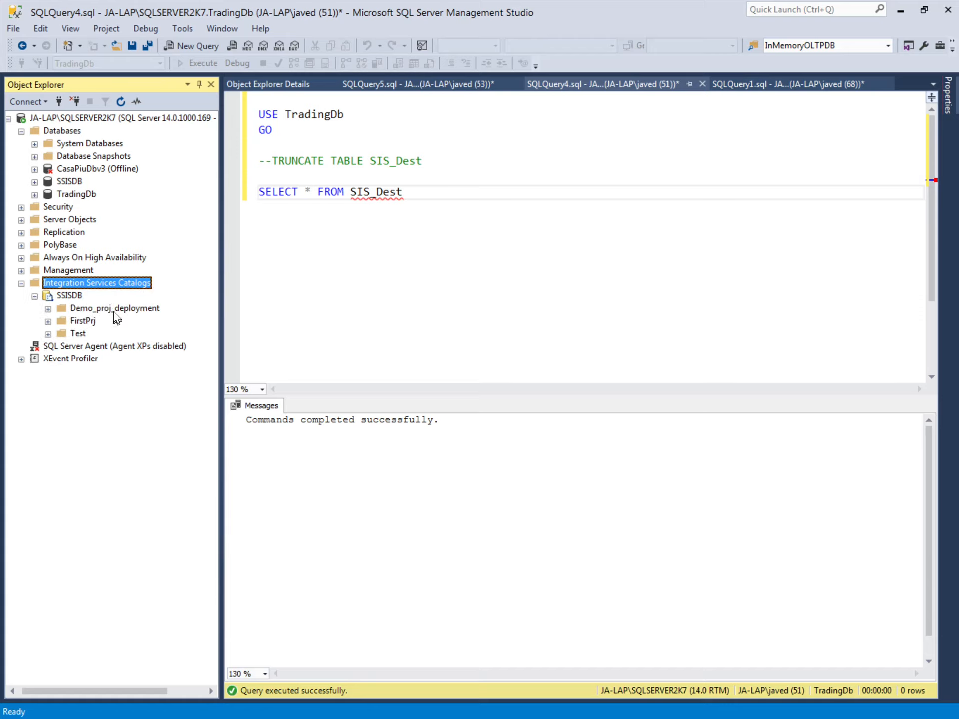
click(48, 308)
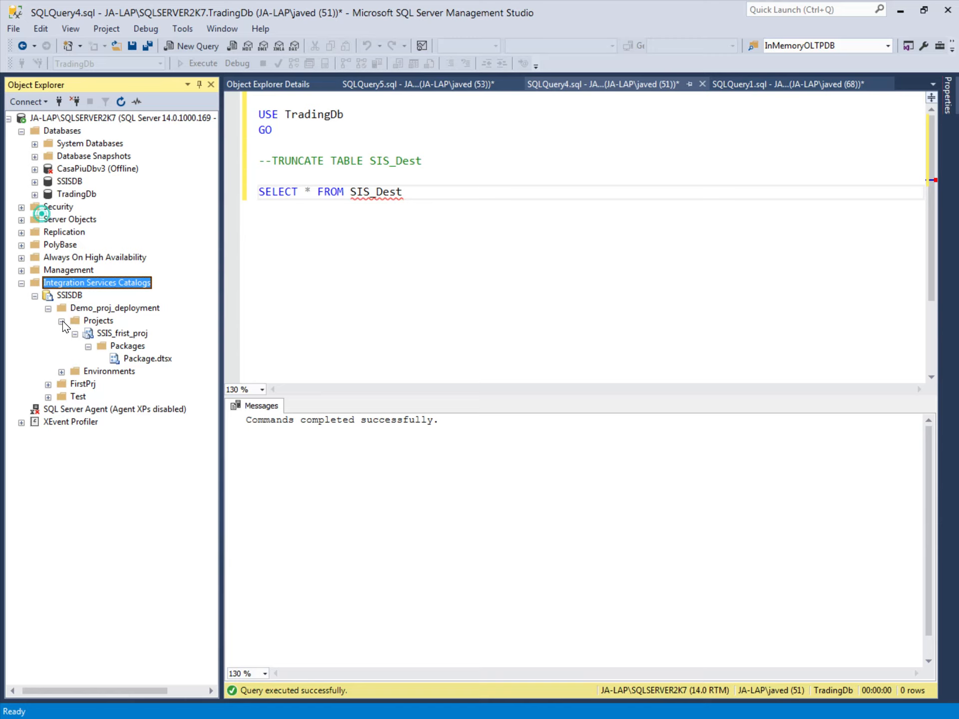
click(61, 321)
click(61, 322)
click(123, 334)
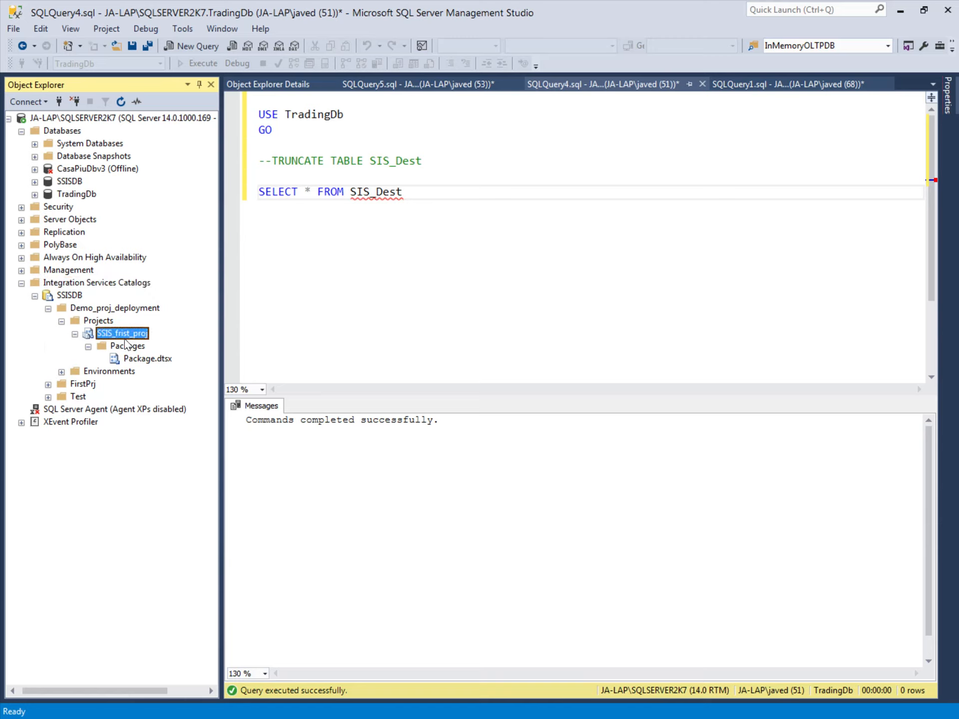
click(88, 347)
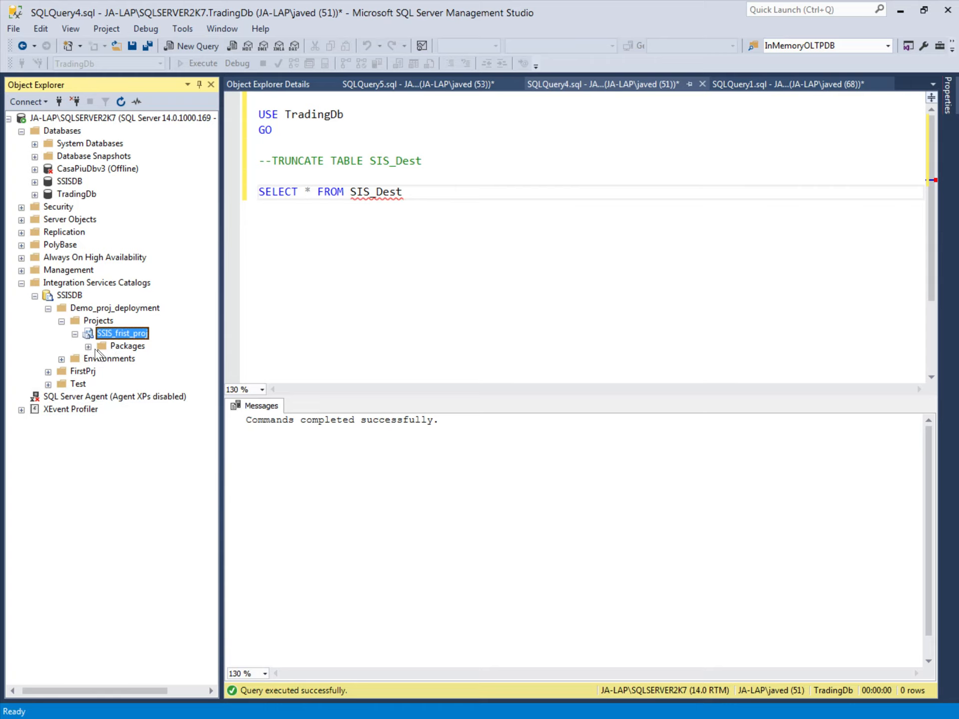
click(88, 346)
click(149, 359)
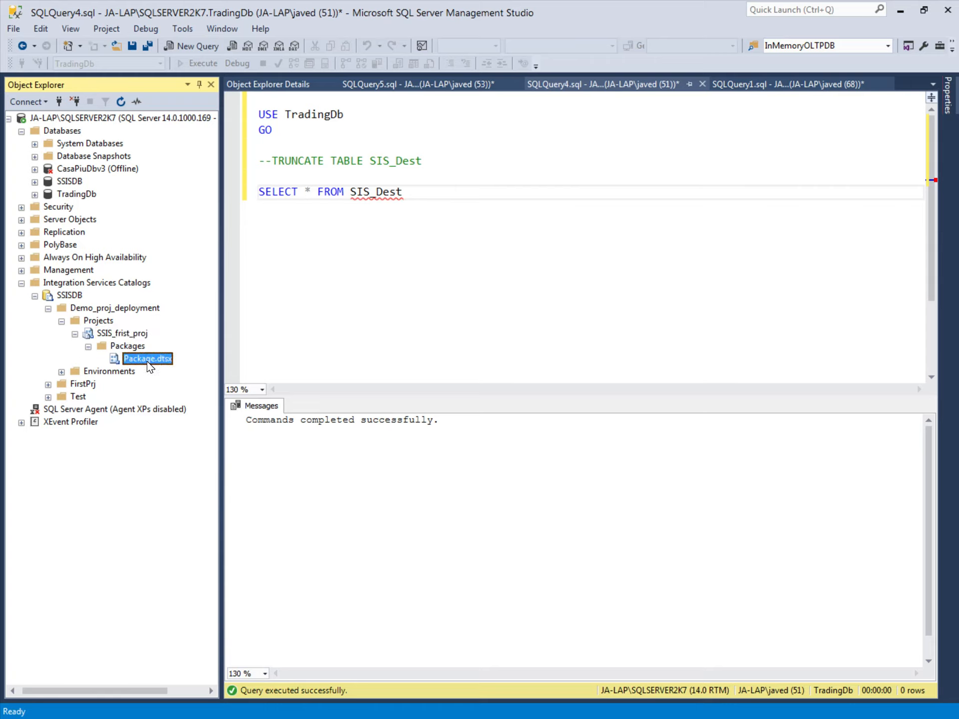
- Open the configuration of Package.dtsx and inspect the Excel connection manager's ServerName value without changing it
right_click(148, 363)
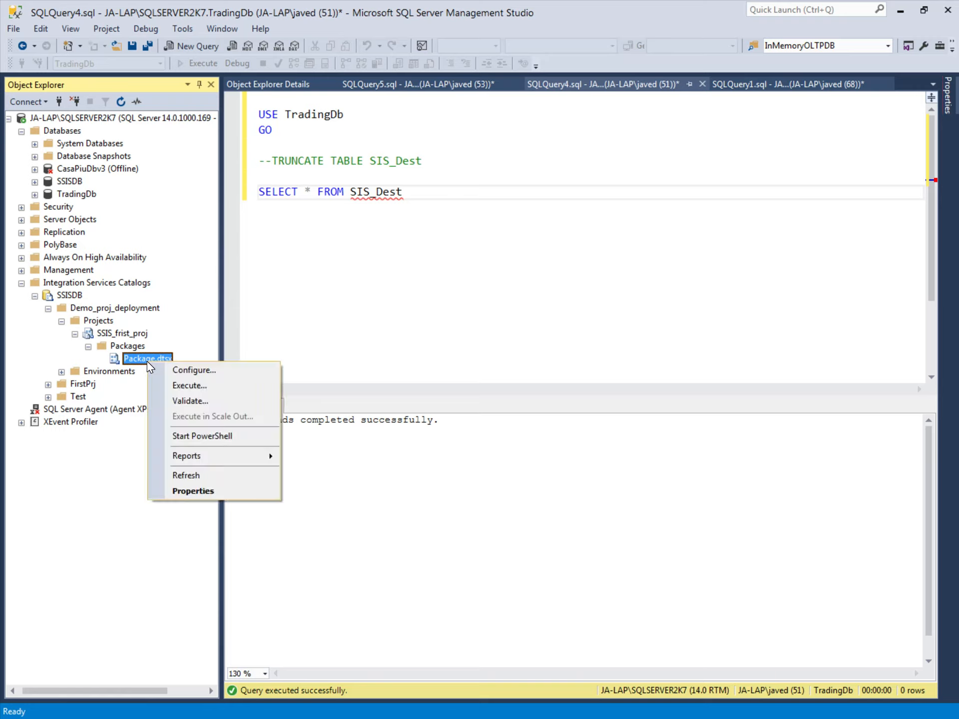
click(191, 371)
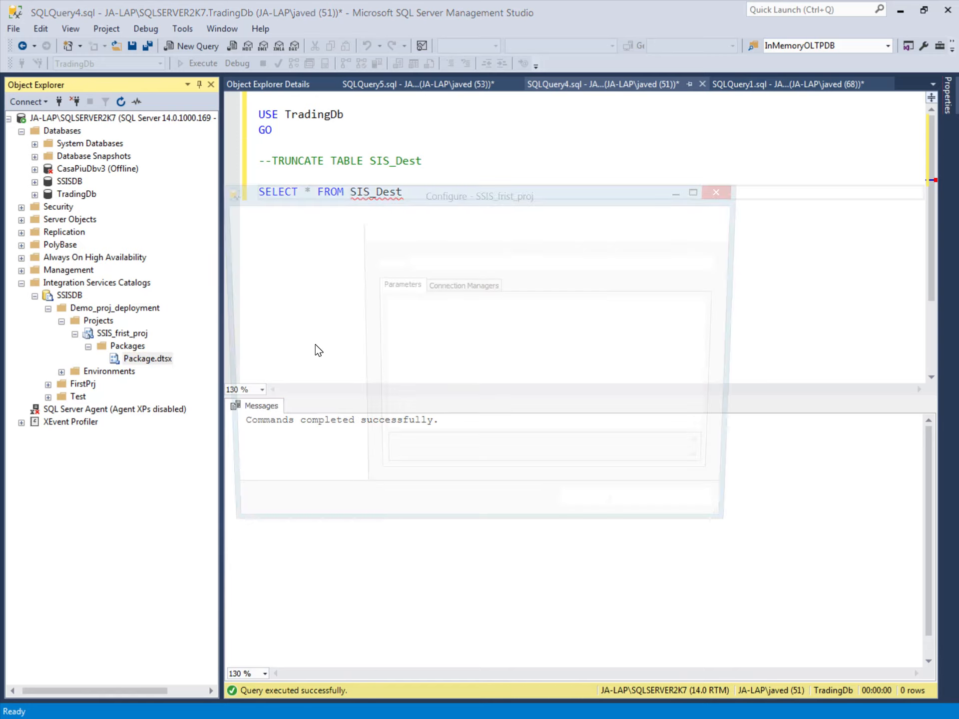
click(460, 285)
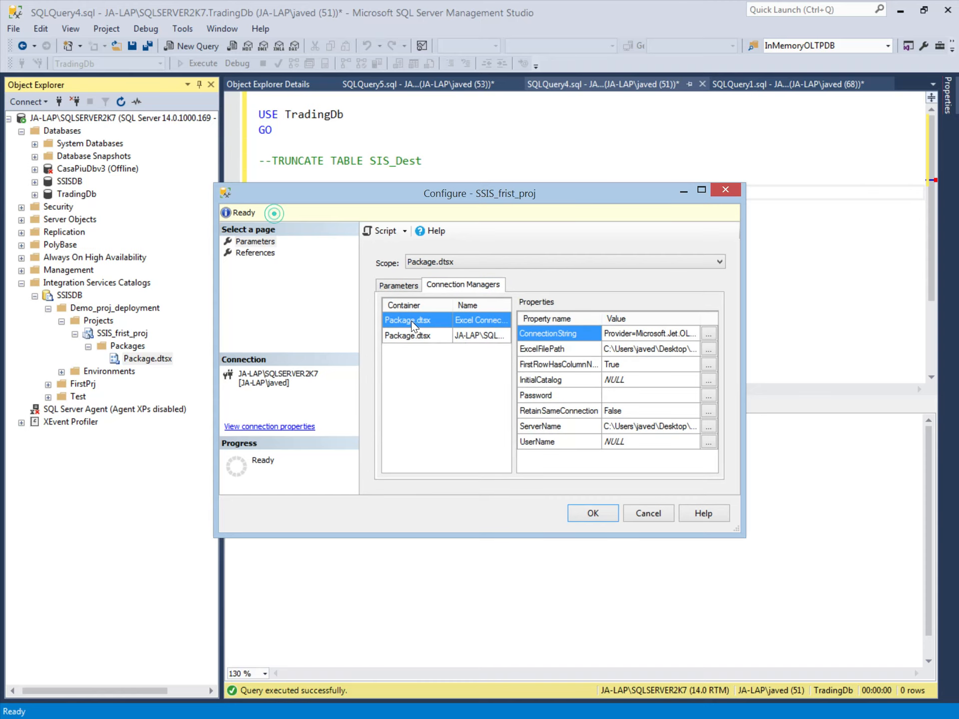
click(708, 427)
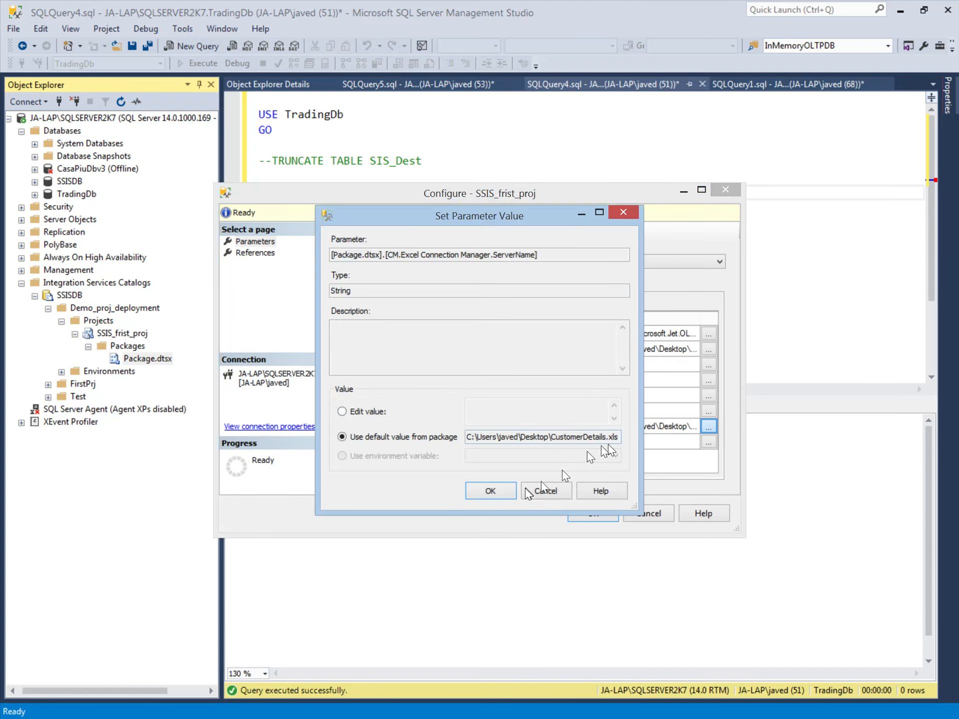
click(537, 493)
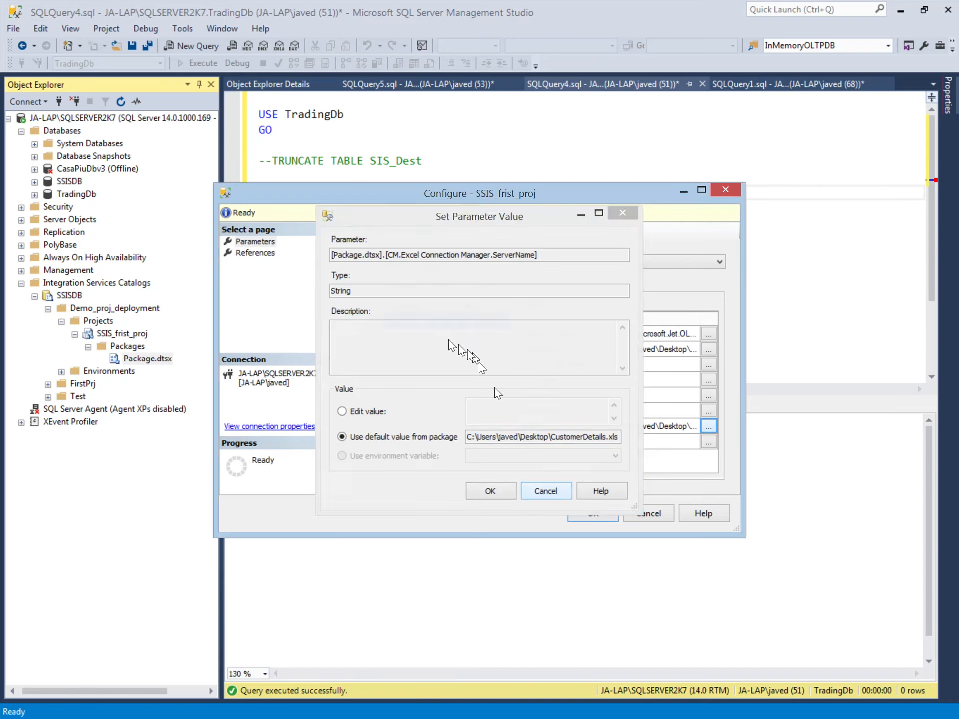
- Review the SQL Server connection manager's properties and the environment references, and close the package configuration
click(413, 335)
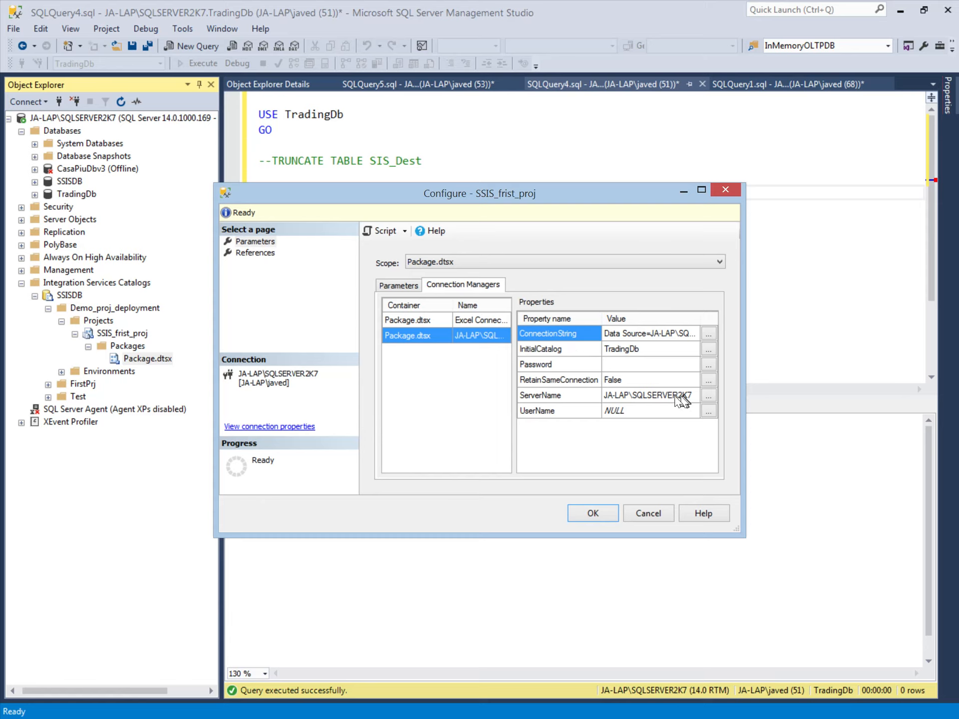
click(388, 286)
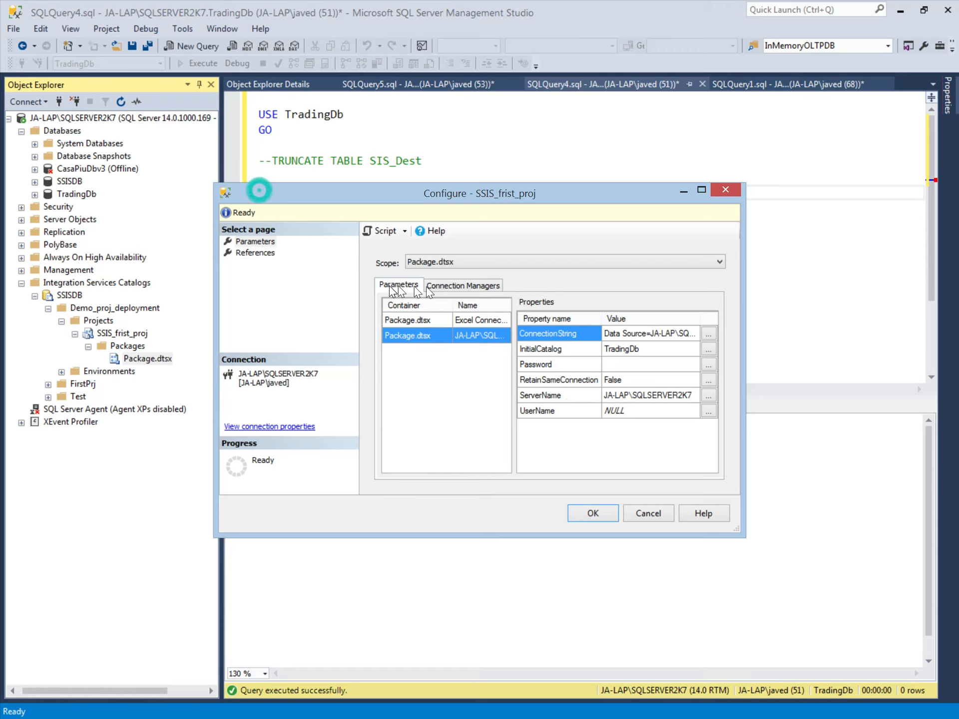
click(456, 287)
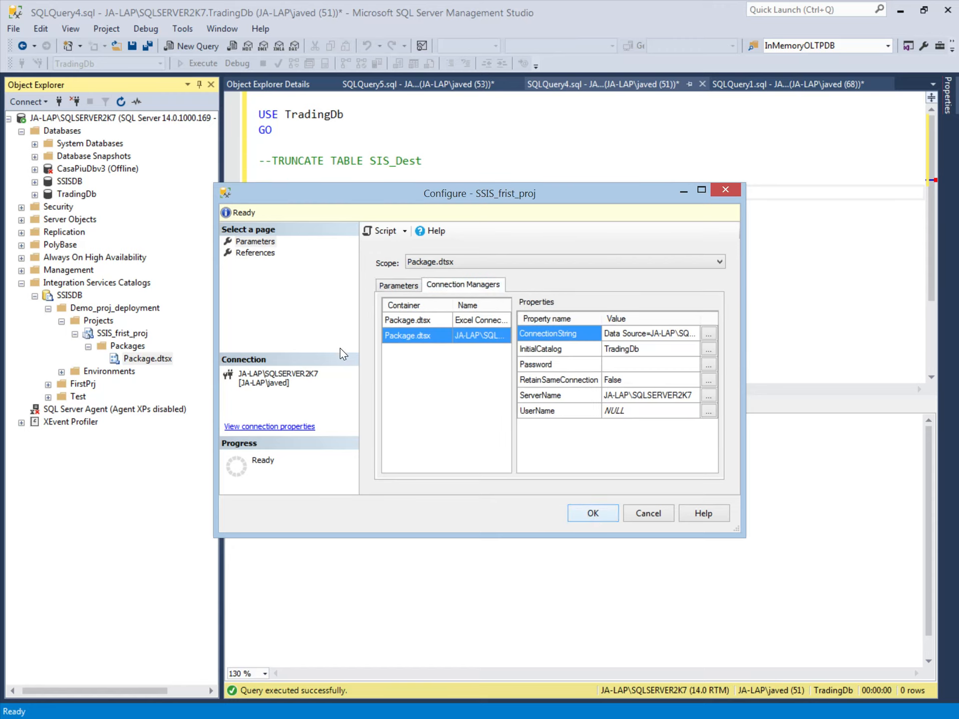
click(259, 252)
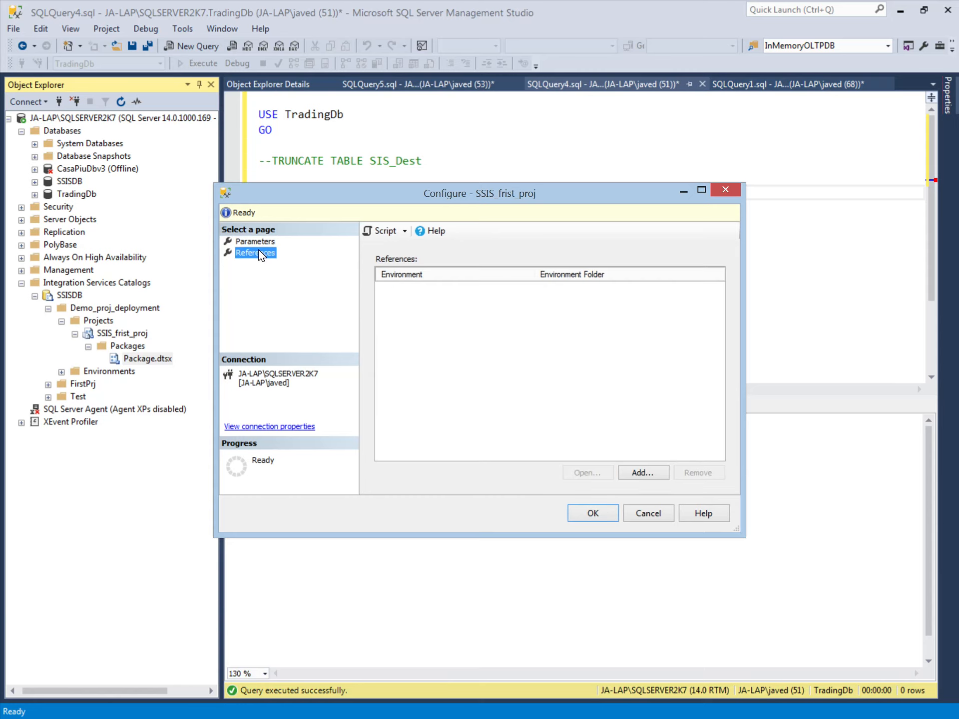
click(257, 241)
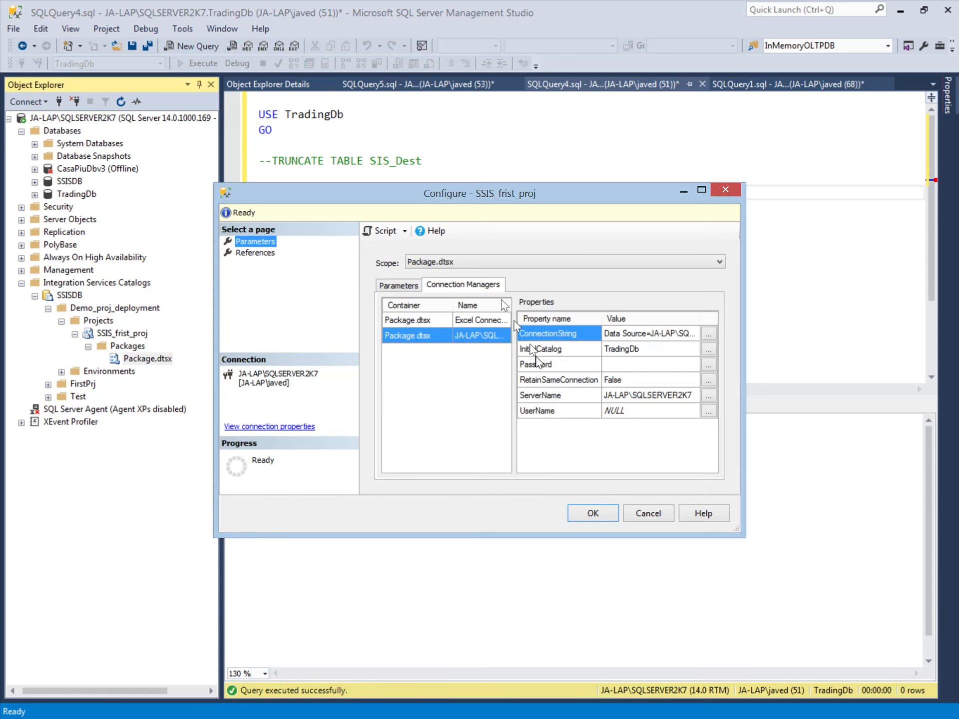
click(596, 515)
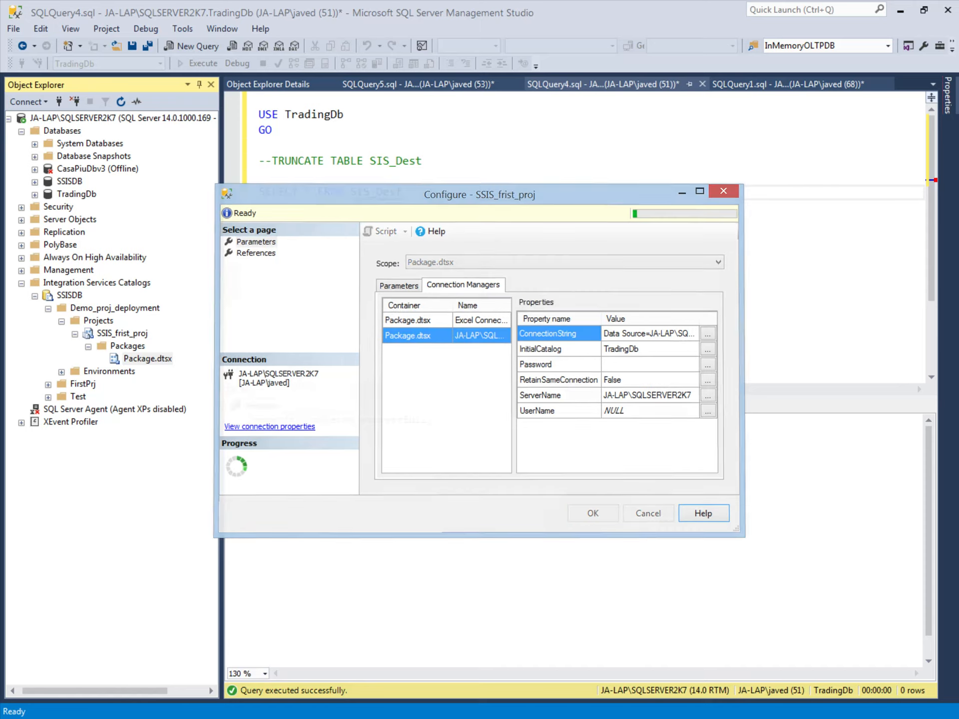
- Execute Package.dtsx from the catalog with the 32-bit runtime enabled and open its Overview report
click(146, 357)
right_click(157, 365)
click(182, 385)
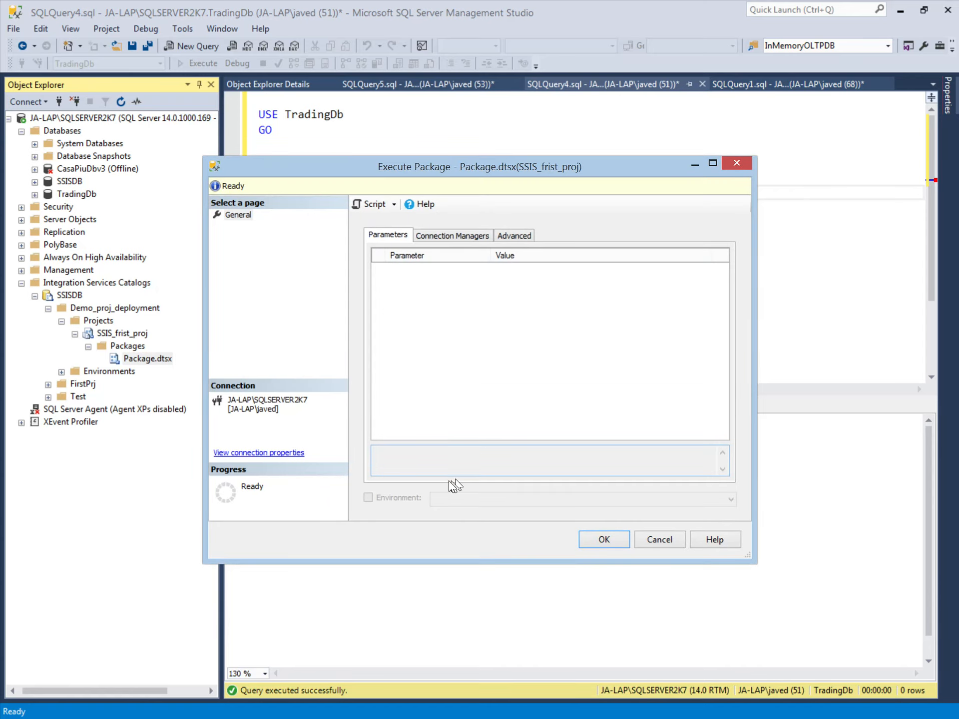
click(509, 237)
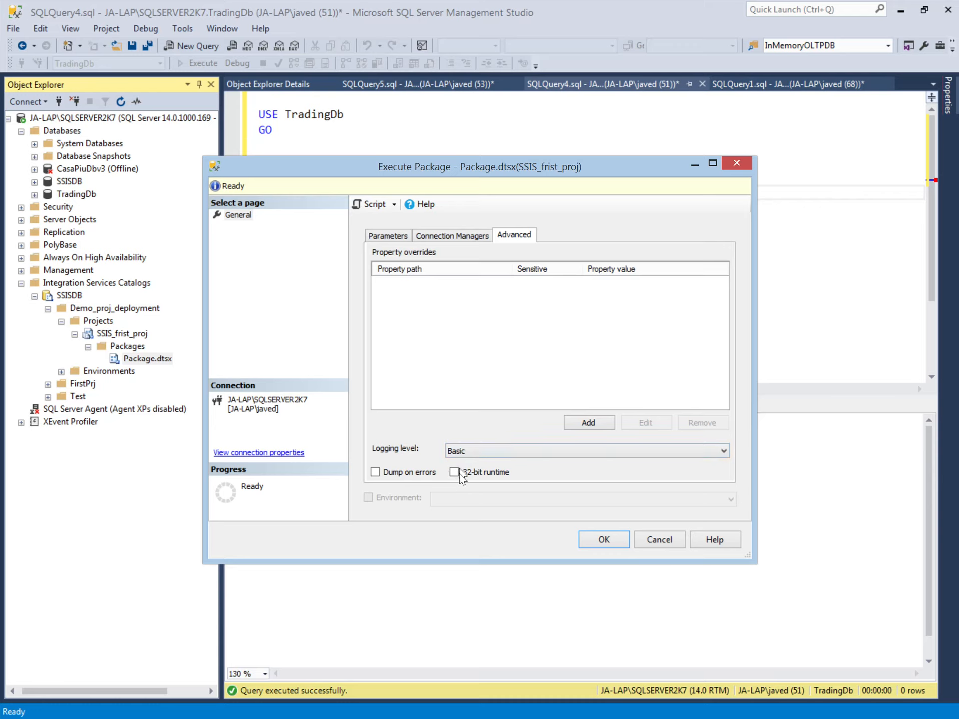
click(455, 473)
click(612, 545)
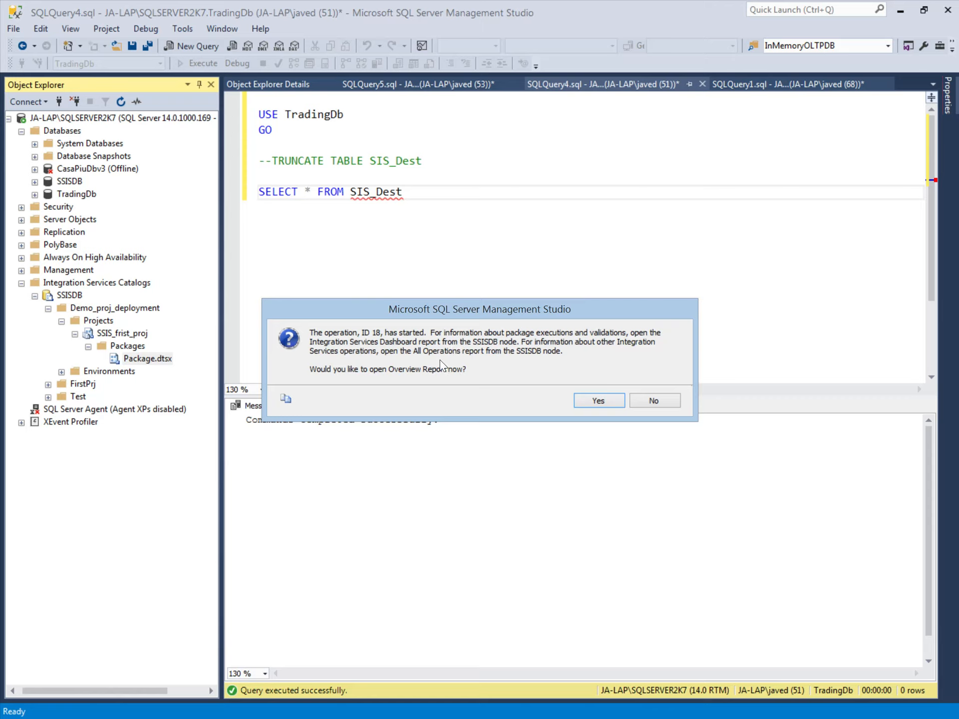
click(589, 399)
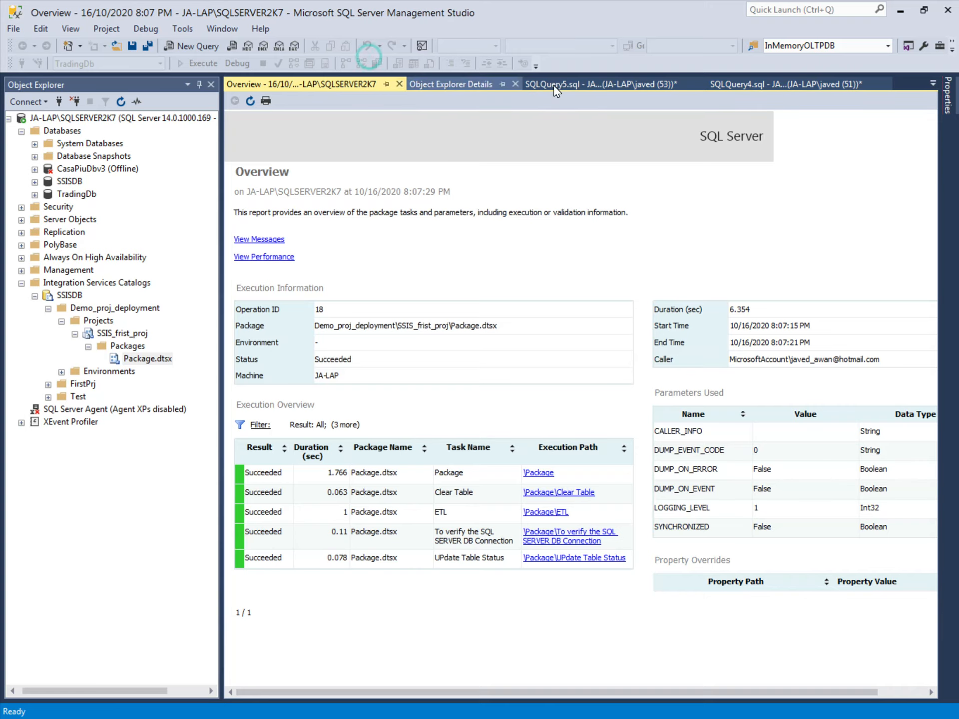
- Run the SELECT * FROM SIS_Dest query in SQLQuery4.sql and check its messages and result rows
click(524, 86)
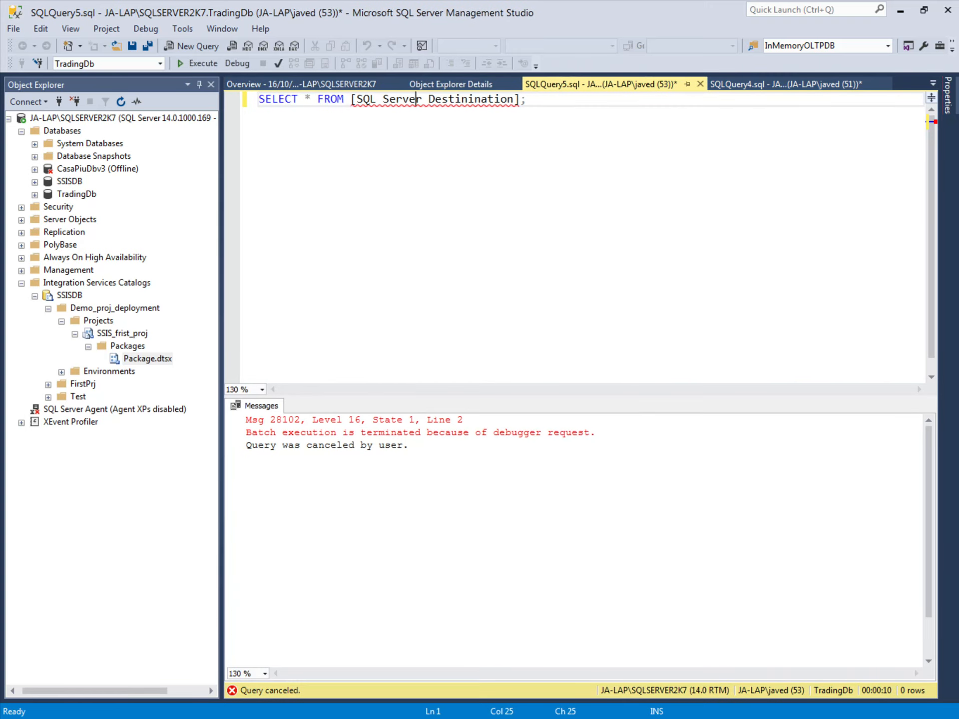
click(759, 84)
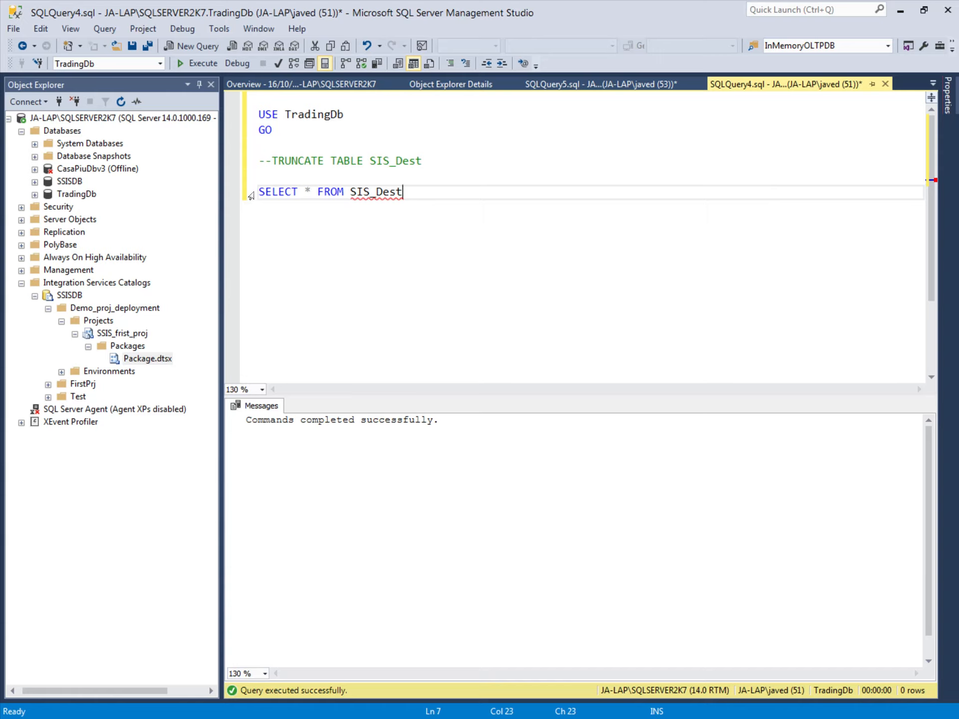
click(251, 195)
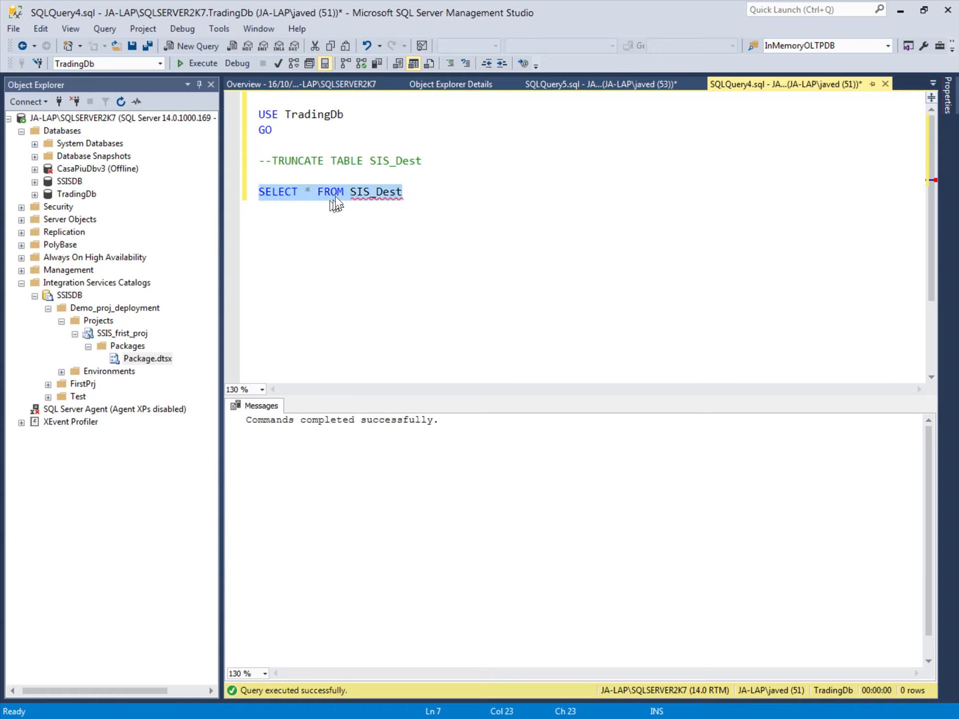
double_click(372, 194)
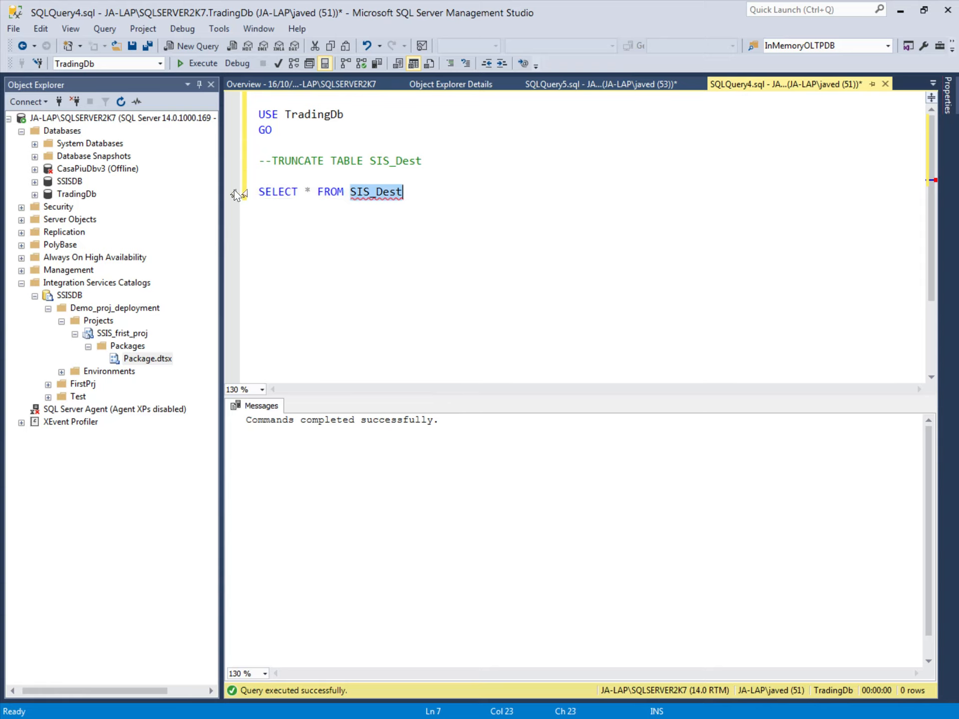
click(248, 196)
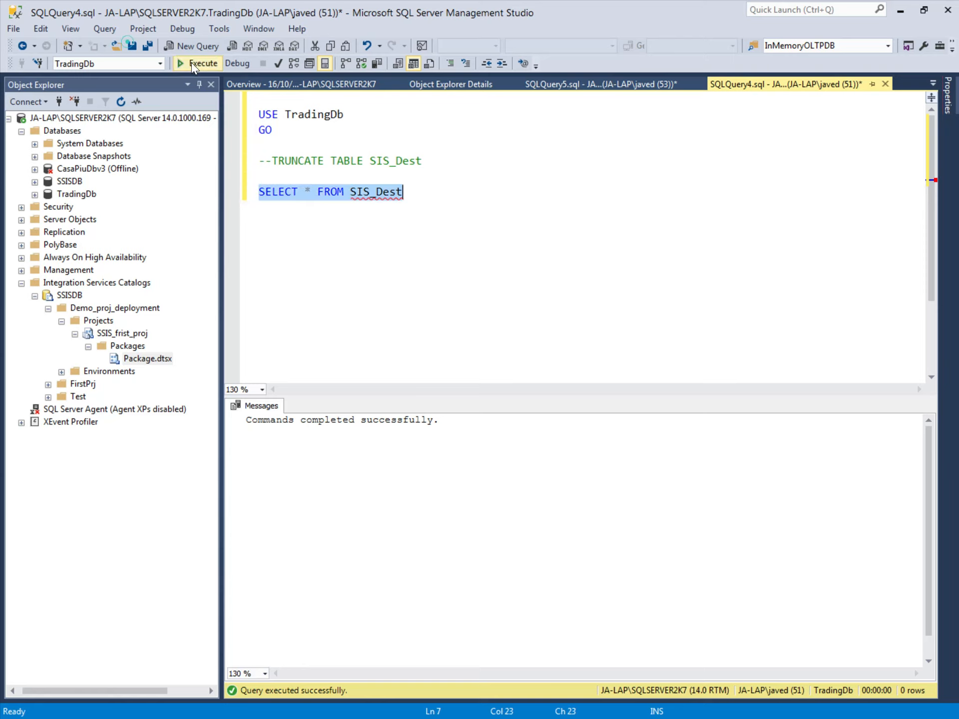
click(193, 64)
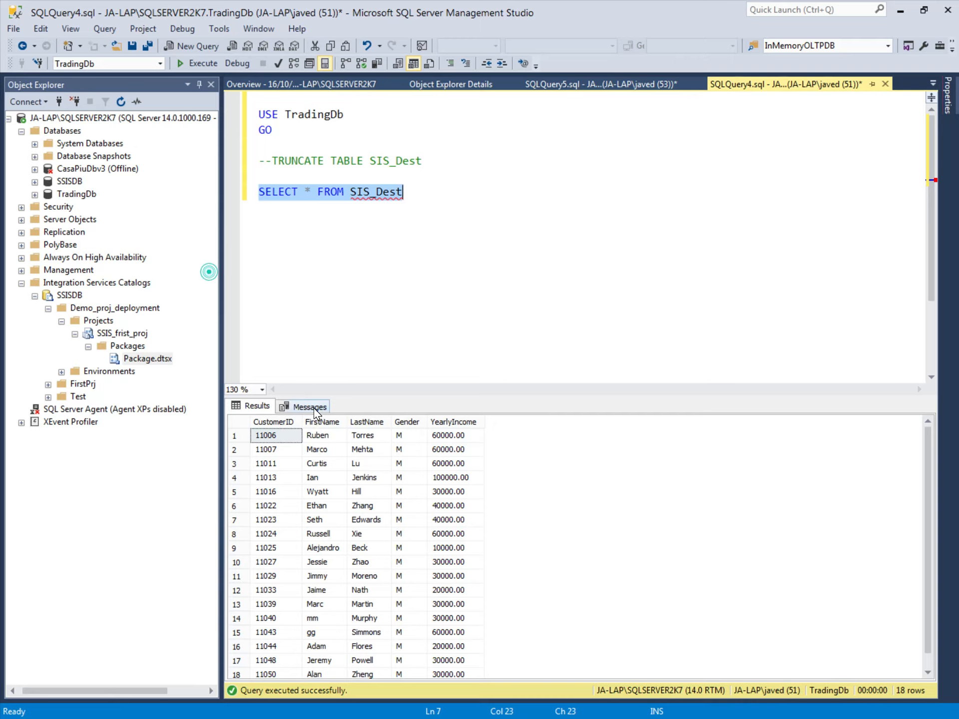
click(310, 408)
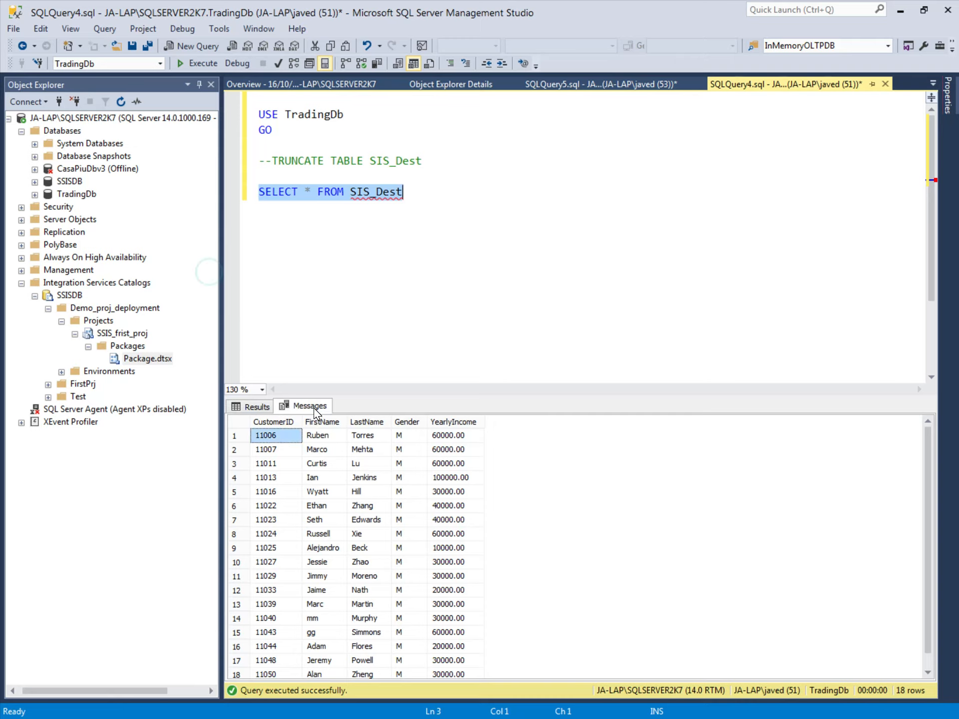
click(255, 412)
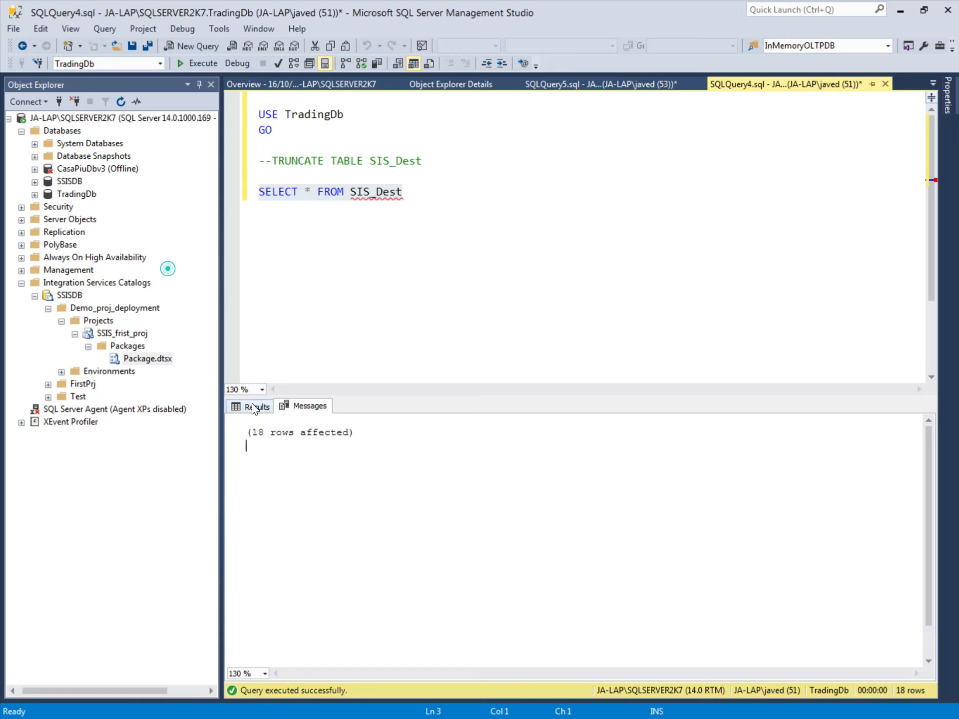
- Execute Package.dtsx from the catalog a second time and decline opening the Overview report
click(152, 362)
right_click(153, 361)
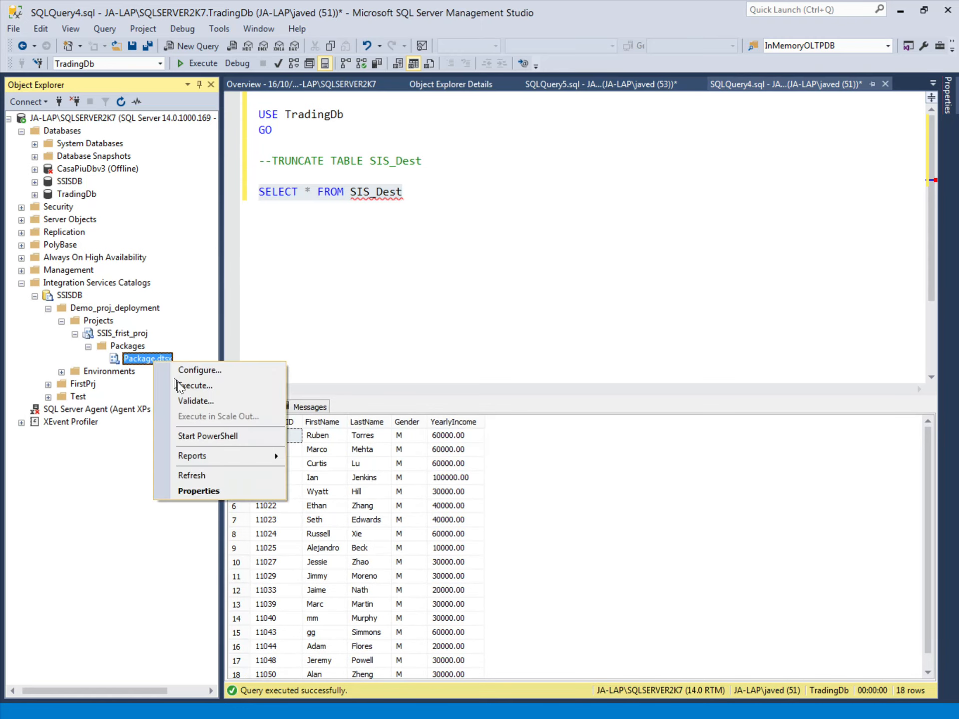
click(244, 387)
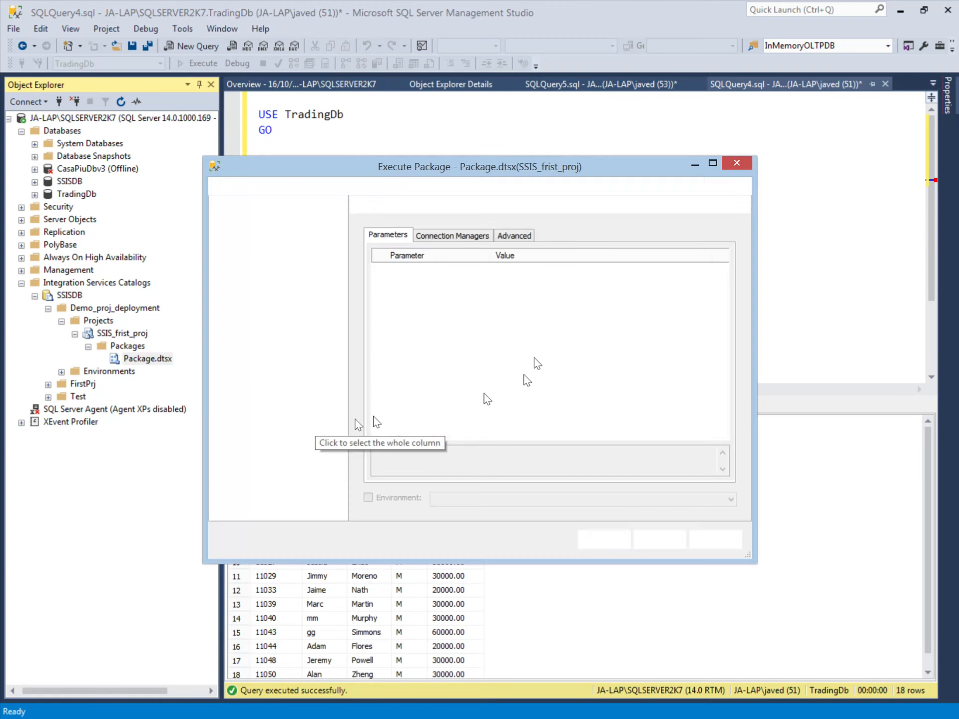
click(511, 236)
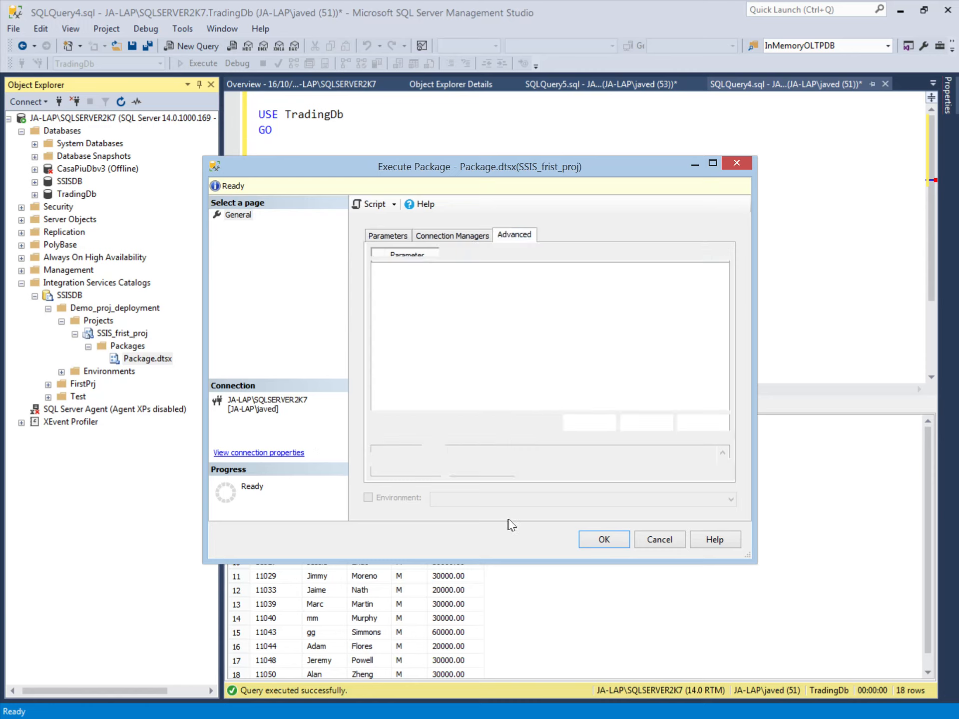
click(600, 539)
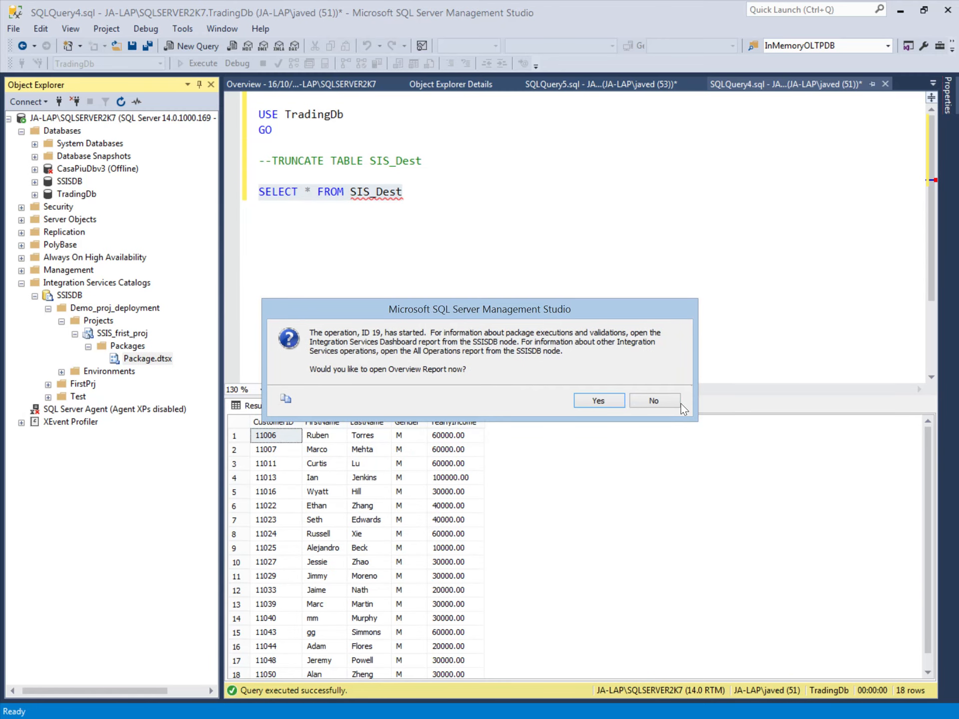
click(655, 401)
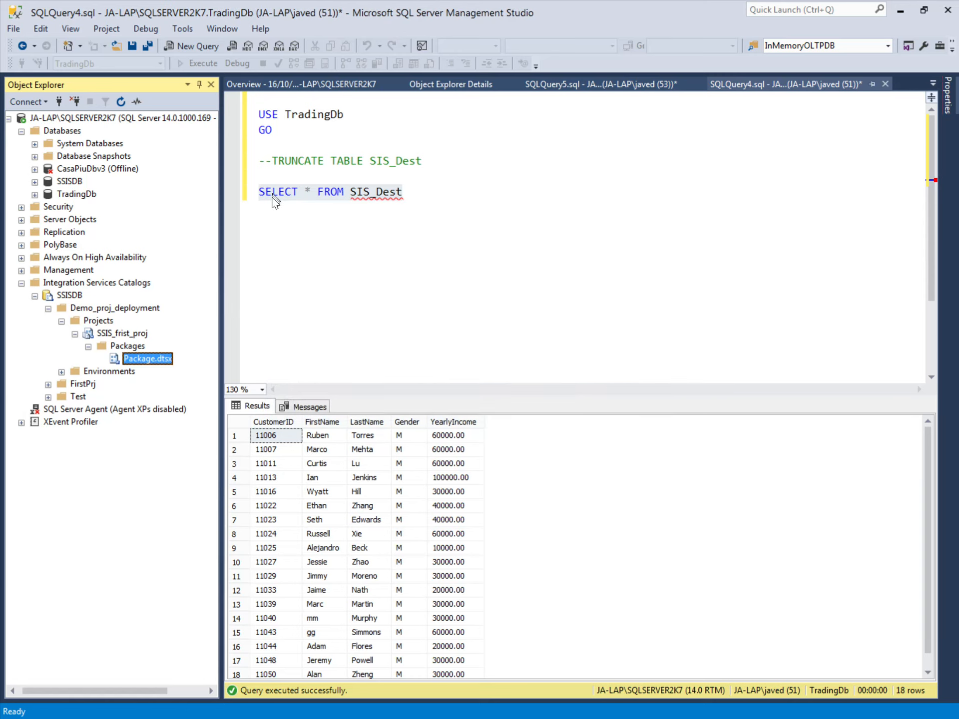
- Rerun the SELECT statement on SIS_Dest and check the number of affected rows in its messages
click(251, 196)
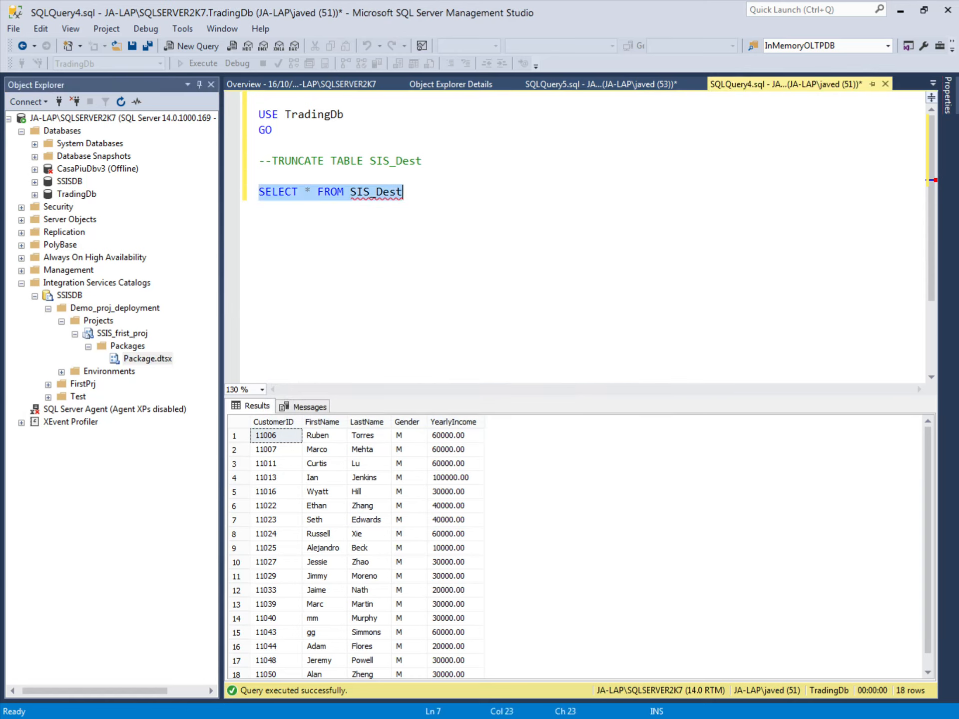
click(308, 407)
click(251, 407)
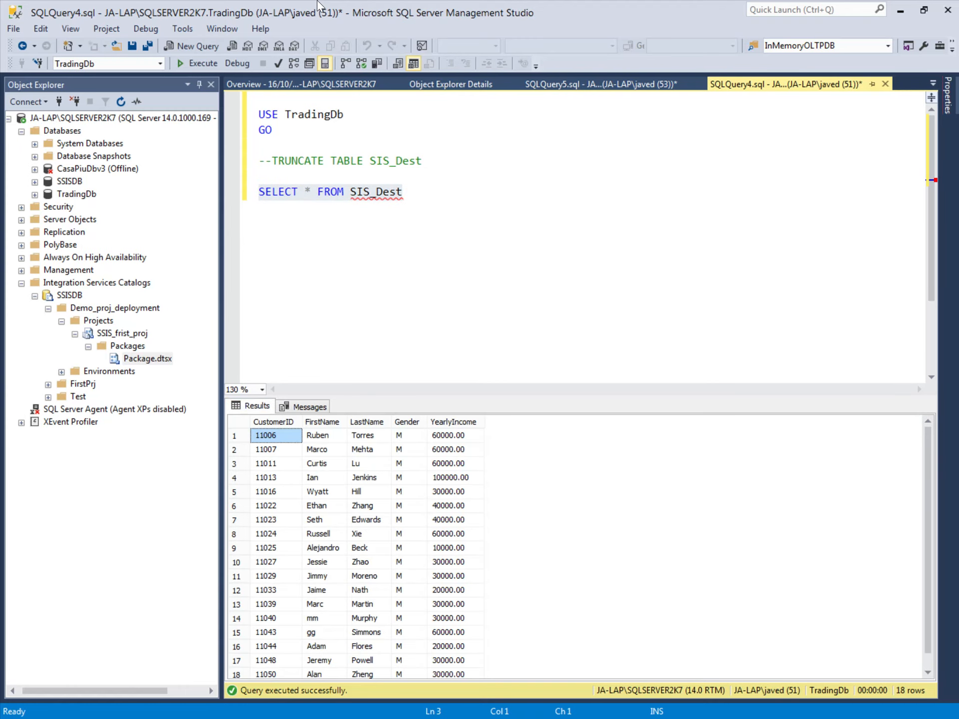
click(191, 65)
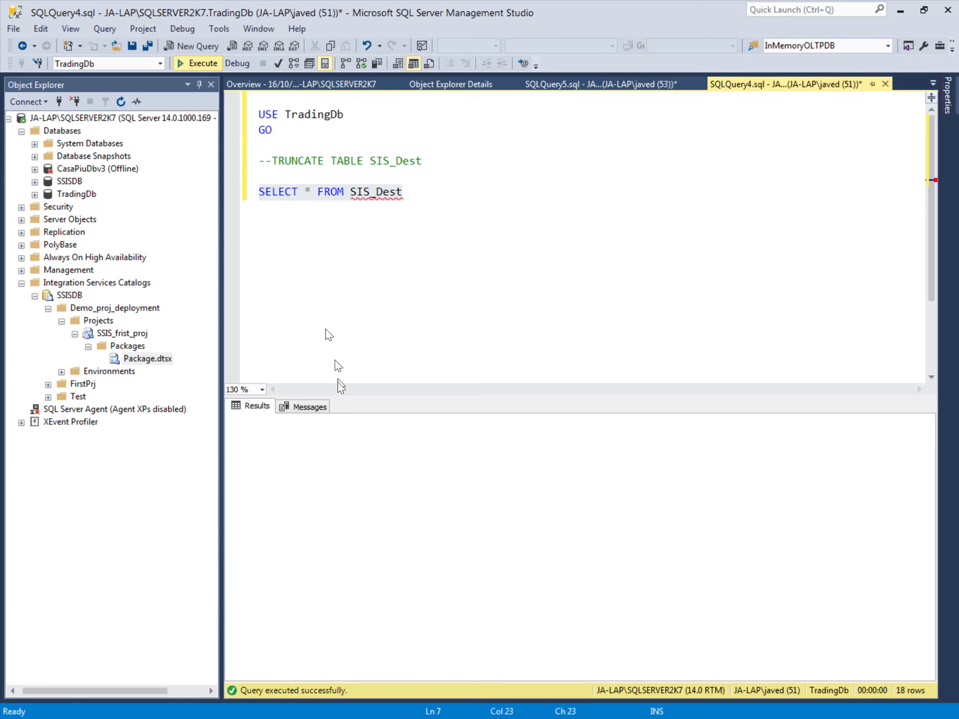
click(310, 407)
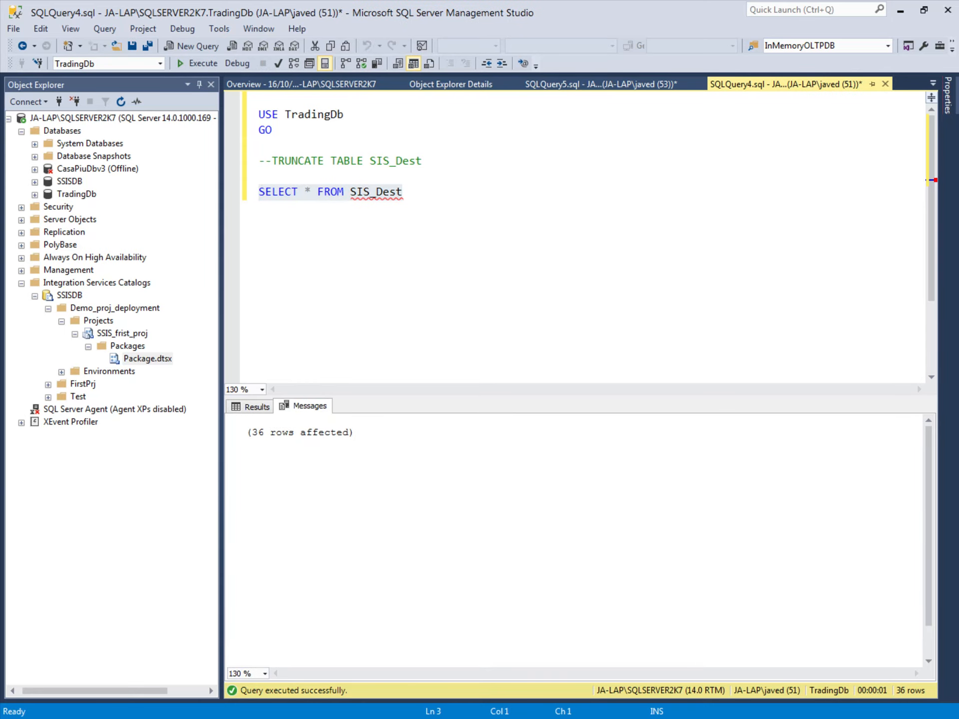